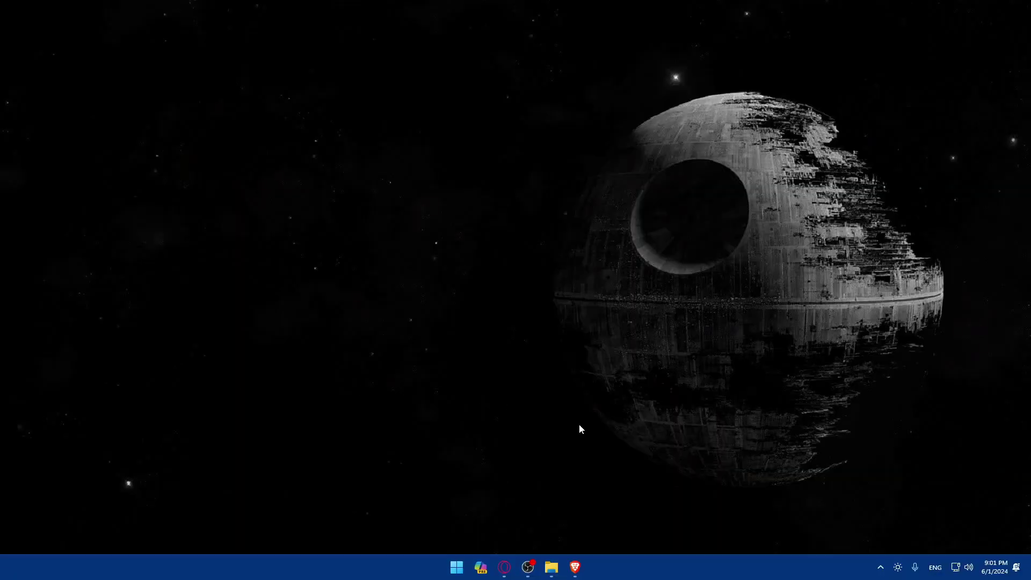
# Launch Brave and load weebly.com from the address bar.
pyautogui.click(575, 567)
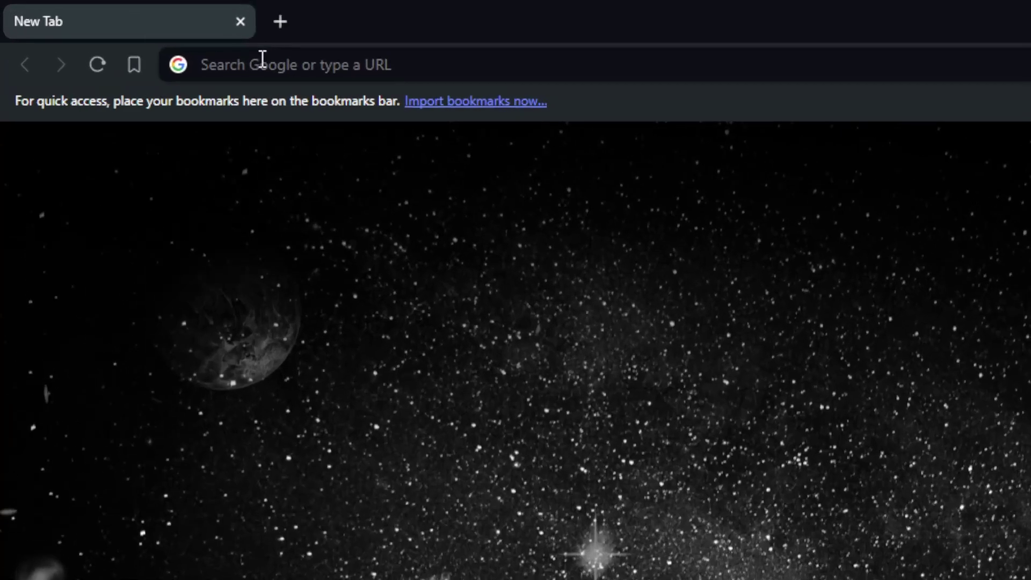
pyautogui.write('weeb')
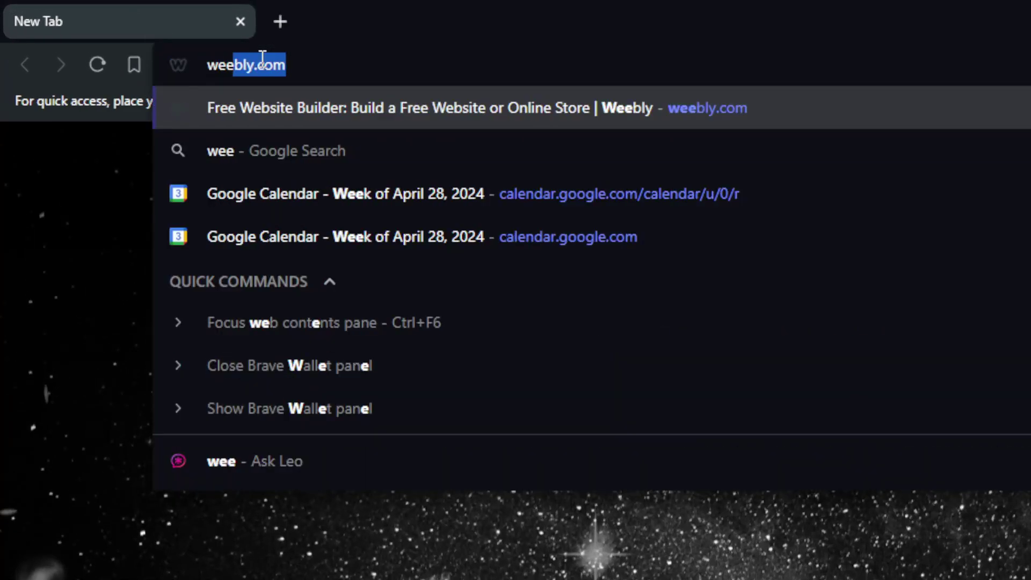
pyautogui.write('ly.co')
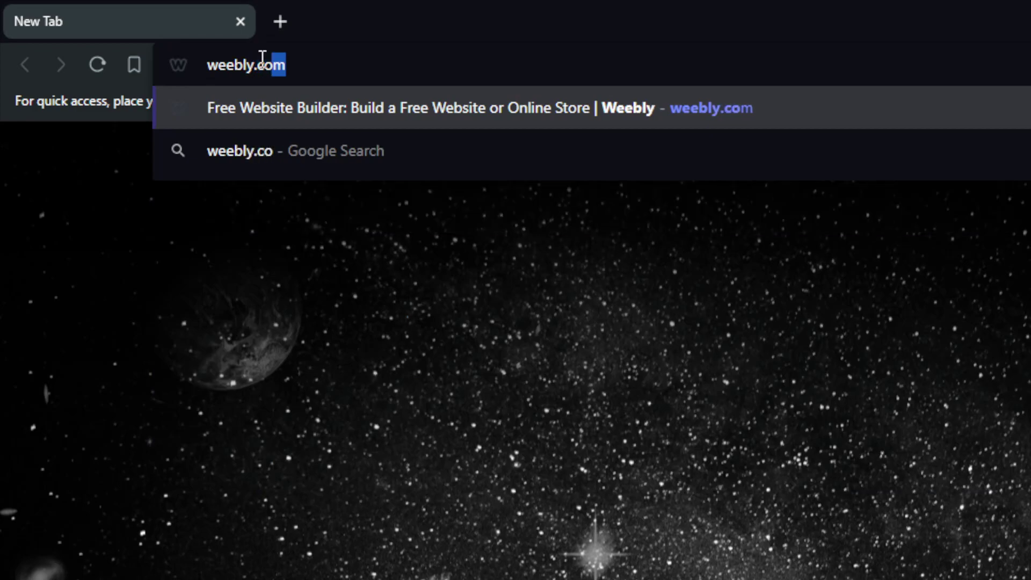
pyautogui.press('Return')
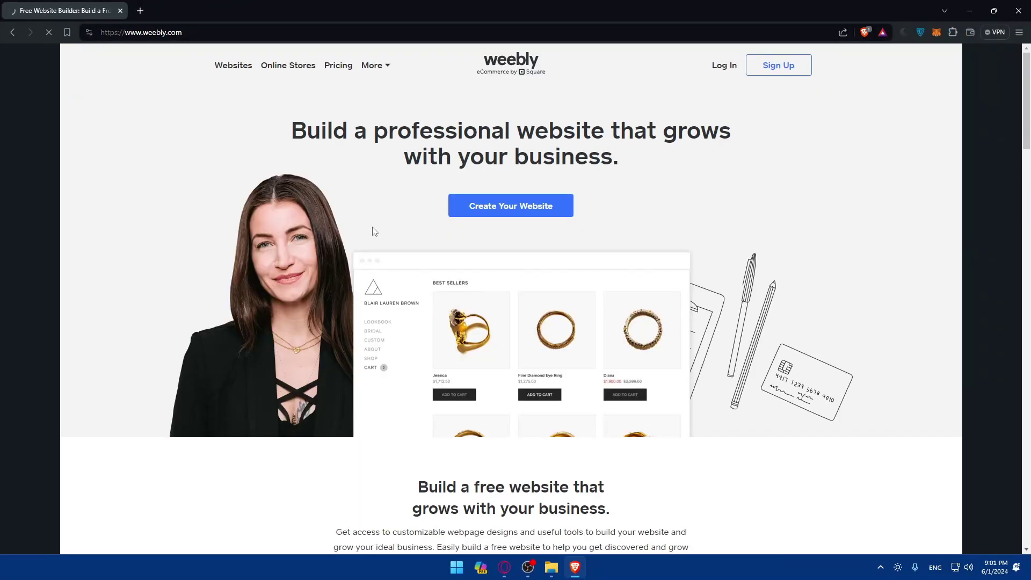
# Sign in to Weebly from the homepage using a Google account.
pyautogui.scroll(-20, 552, 220)
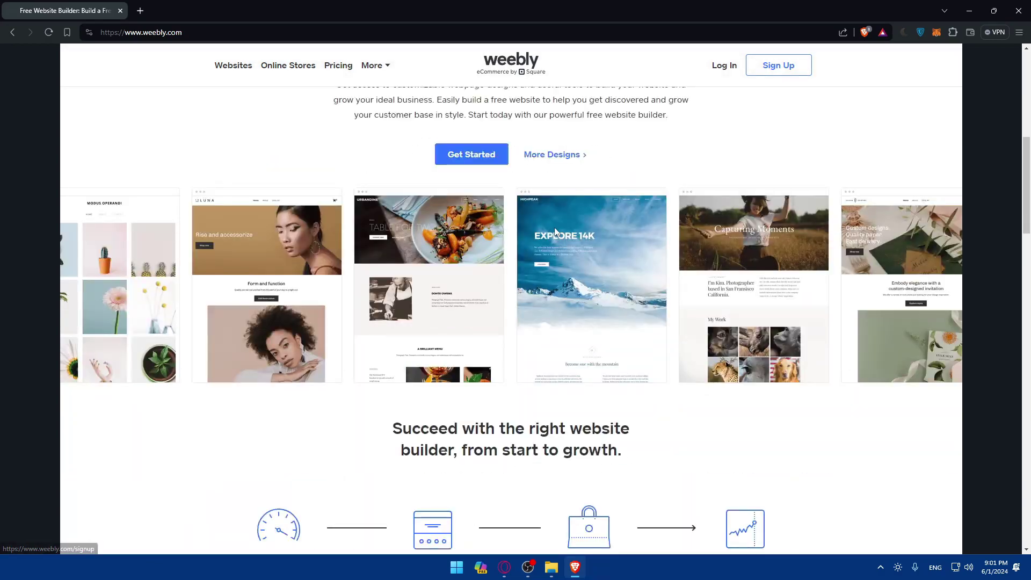
pyautogui.scroll(-10, 555, 230)
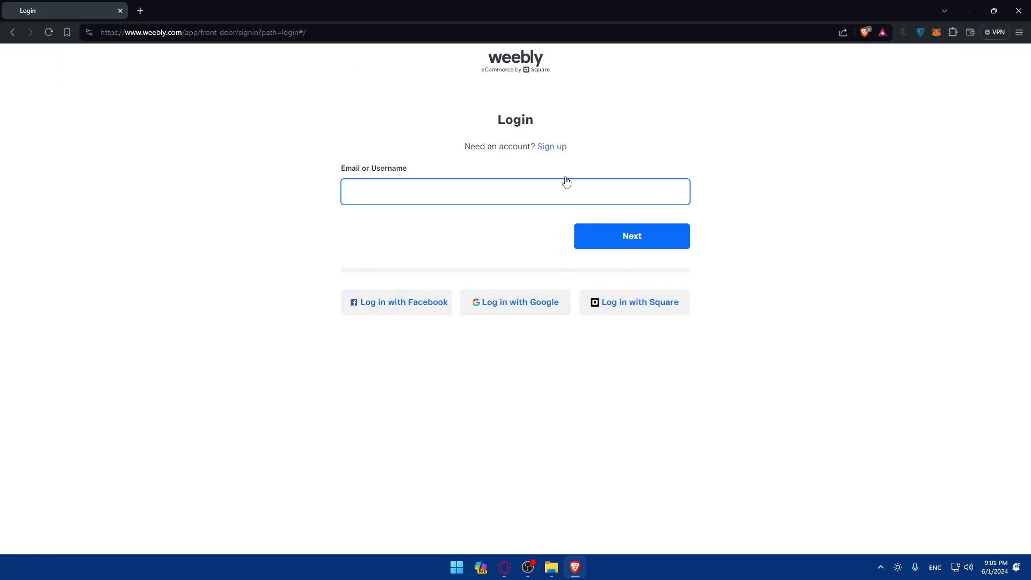
pyautogui.click(512, 307)
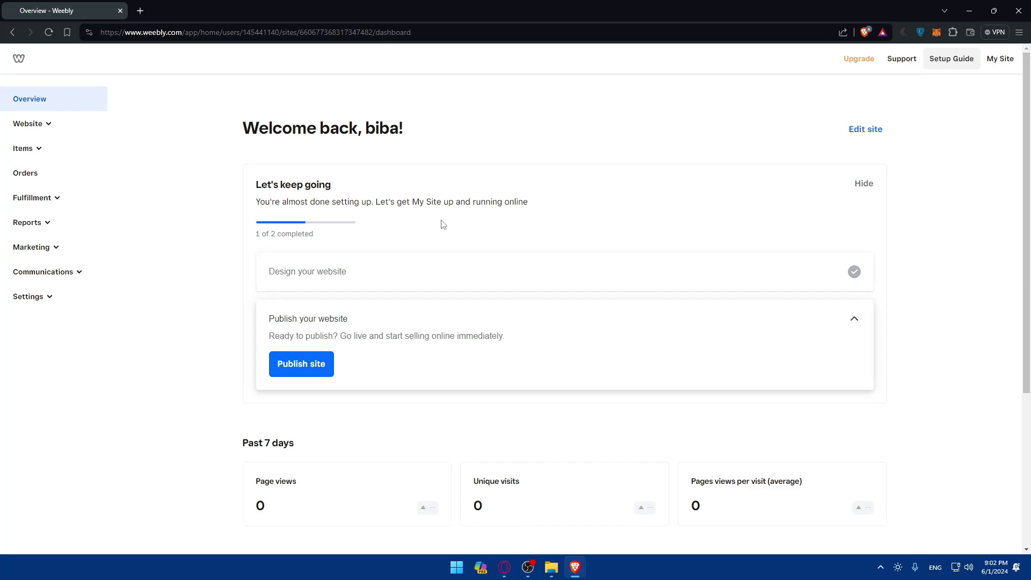
# Expand the Website options in the sidebar and open the site in the editor.
pyautogui.click(31, 128)
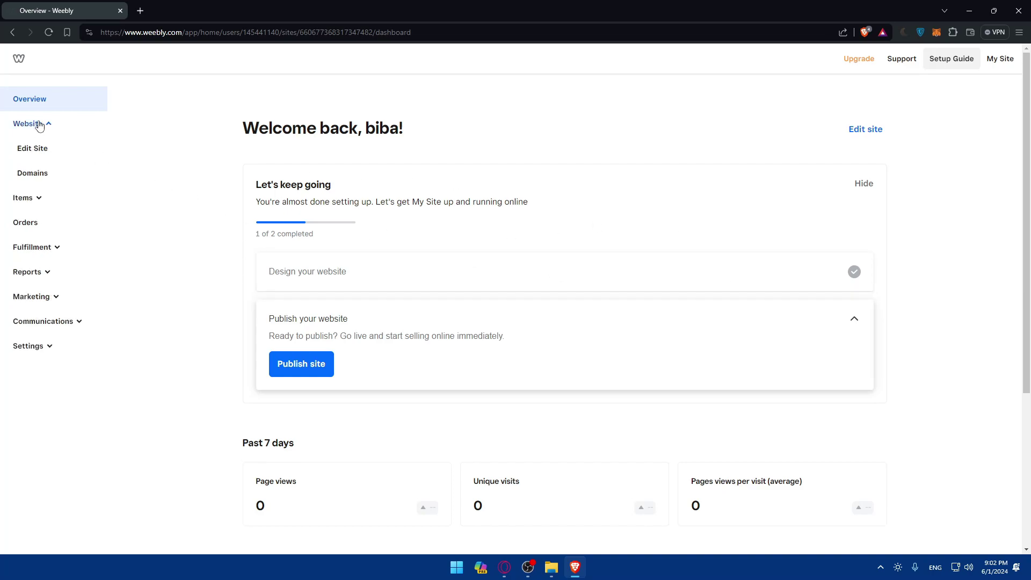
pyautogui.click(37, 125)
pyautogui.click(34, 124)
pyautogui.click(33, 124)
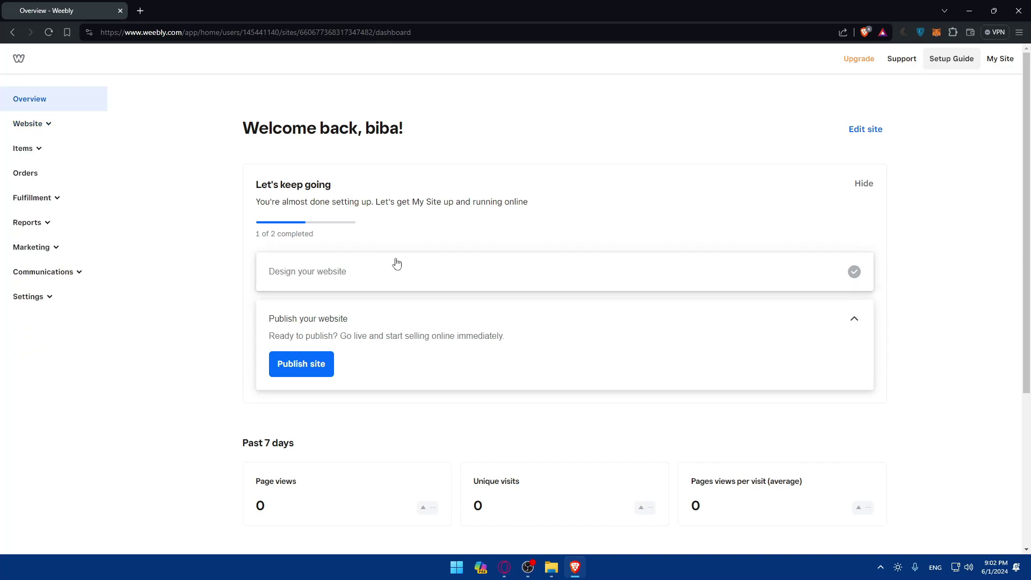
pyautogui.scroll(-4, 400, 265)
pyautogui.scroll(4, 427, 279)
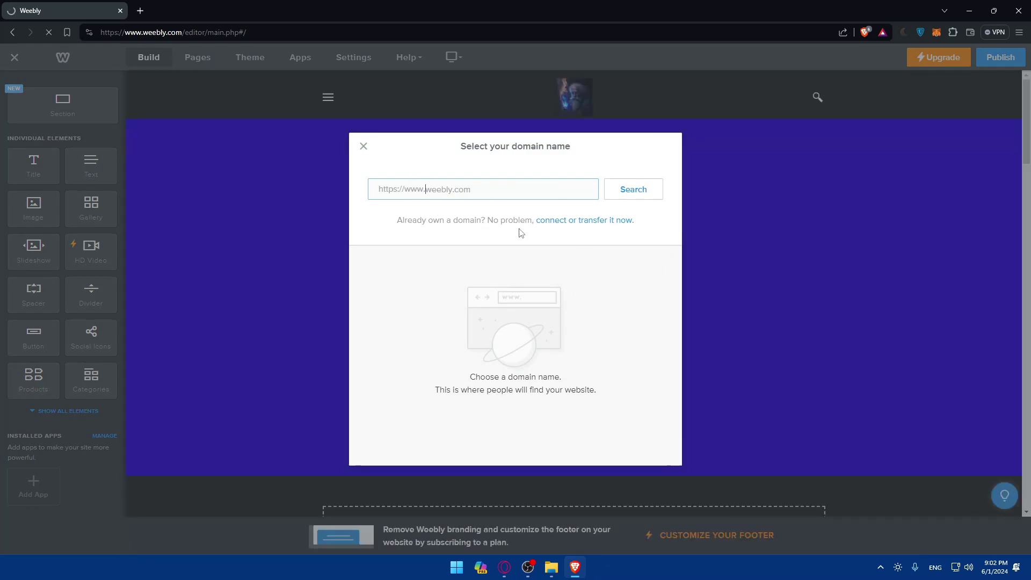
# Dismiss the domain name prompt and delete an unwanted content section from the page.
pyautogui.click(364, 148)
pyautogui.scroll(-5, 506, 258)
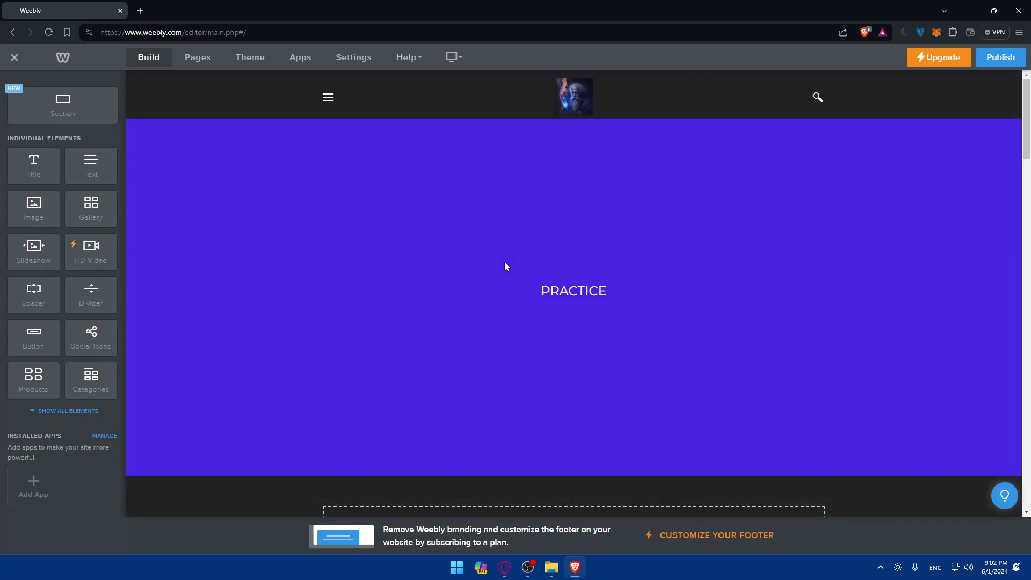
pyautogui.scroll(-10, 523, 279)
pyautogui.scroll(10, 523, 281)
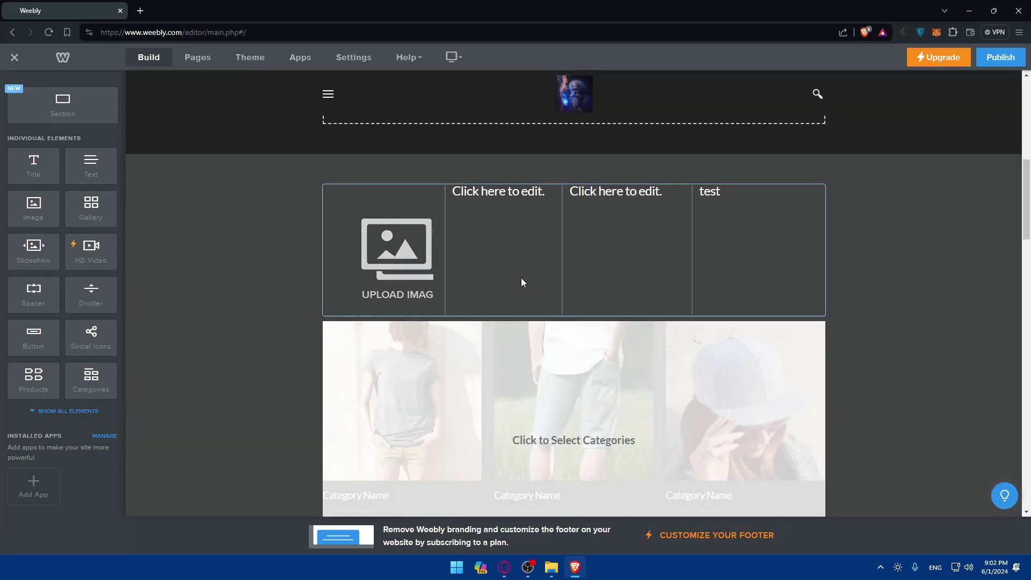
pyautogui.scroll(3, 876, 224)
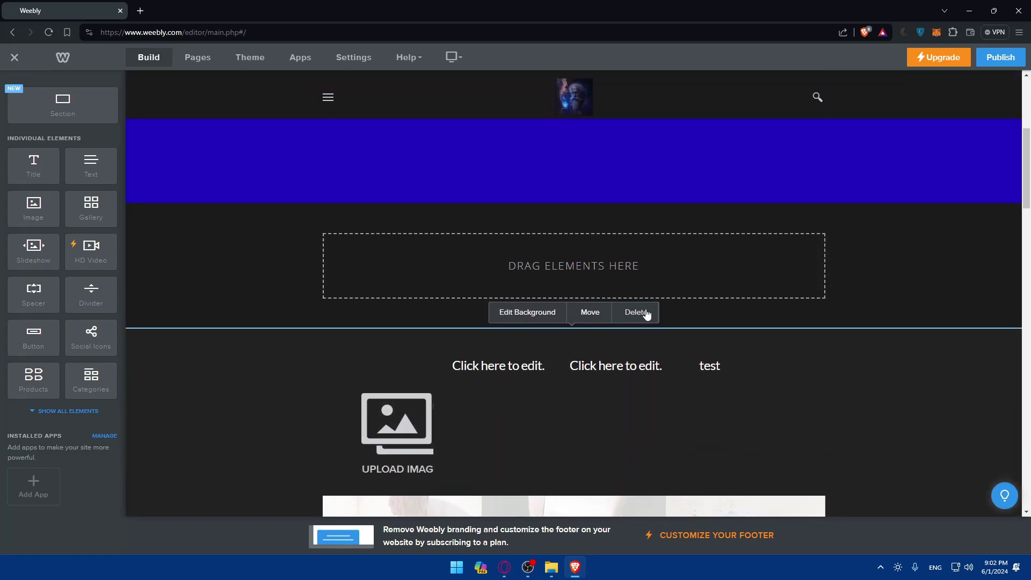
pyautogui.click(637, 312)
pyautogui.click(623, 307)
# Start deleting the Collection section, then cancel to keep it.
pyautogui.scroll(-6, 795, 368)
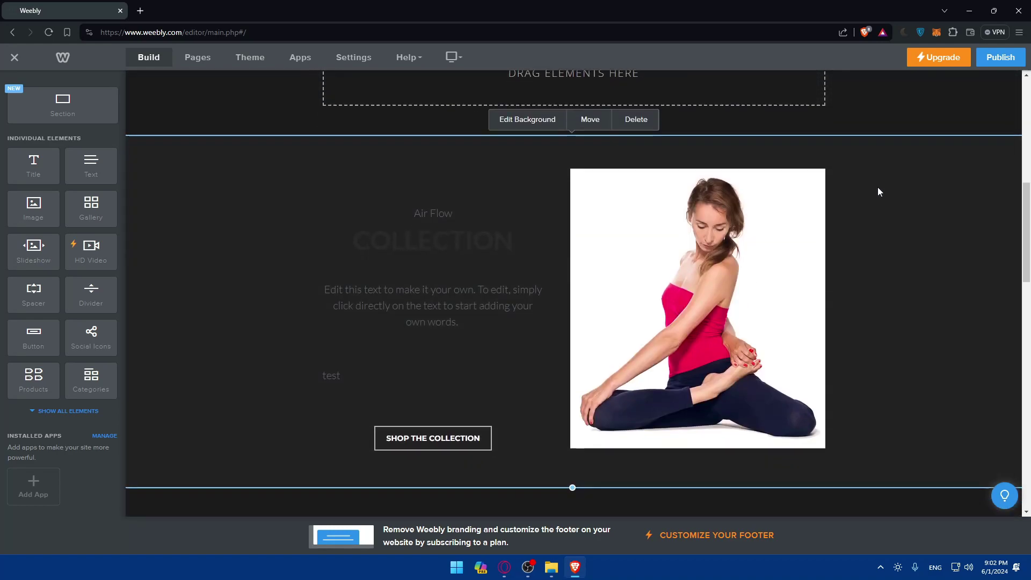
pyautogui.click(638, 126)
pyautogui.click(557, 316)
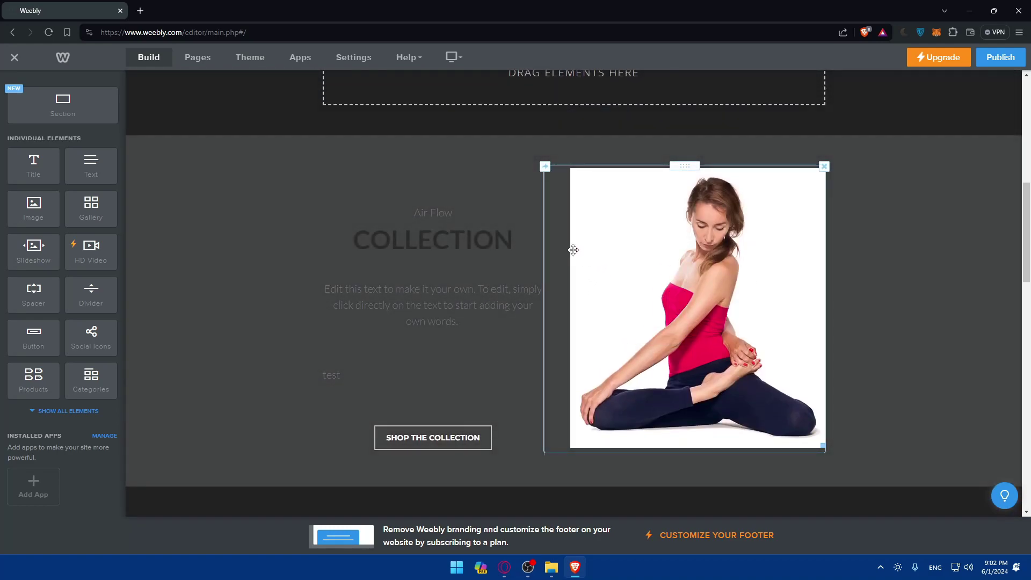
pyautogui.scroll(-10, 502, 240)
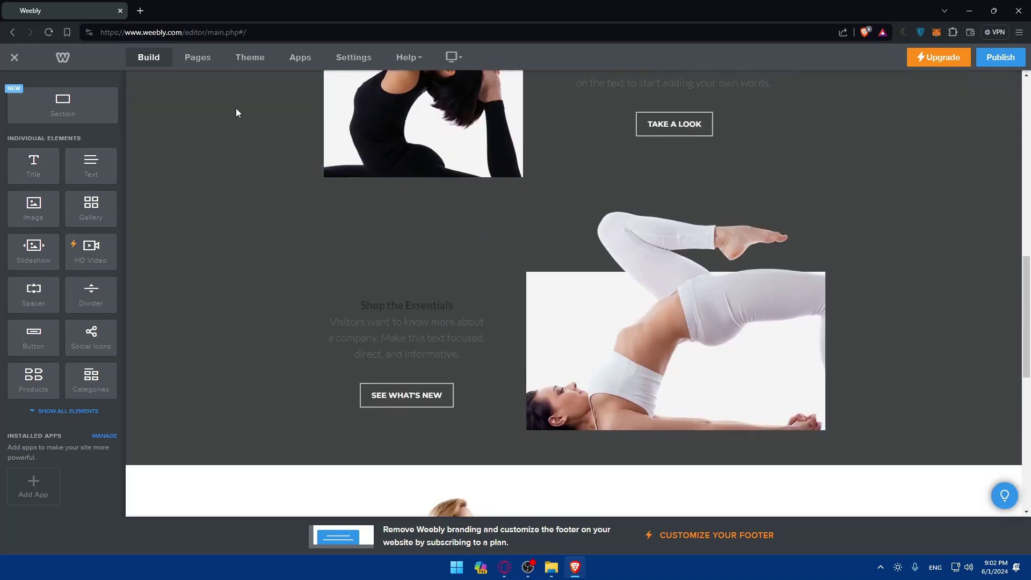
# Delete the Home page from the site's Pages list, confirming Delete Page.
pyautogui.click(197, 57)
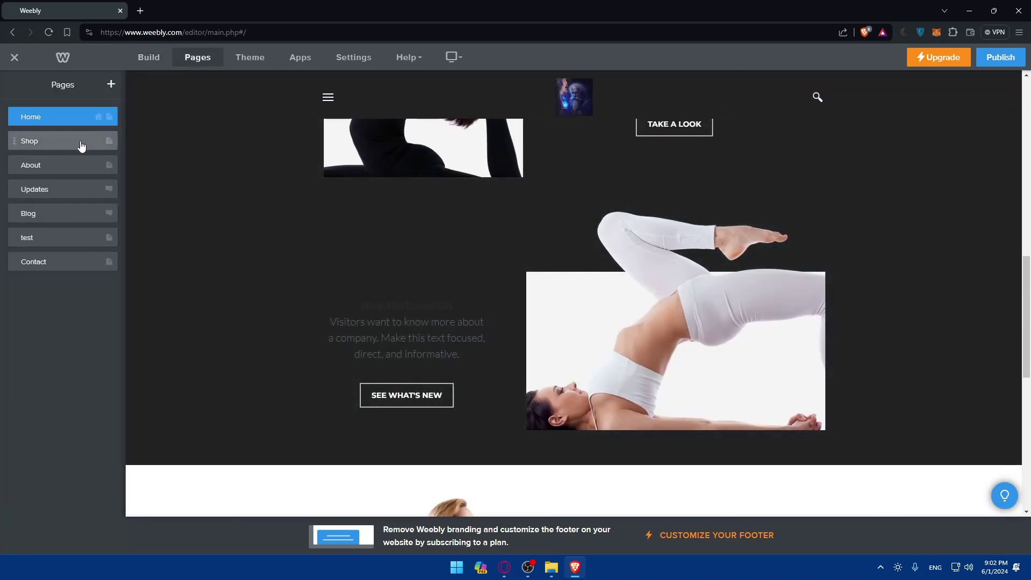
pyautogui.rightClick(63, 121)
pyautogui.click(62, 121)
pyautogui.click(10, 117)
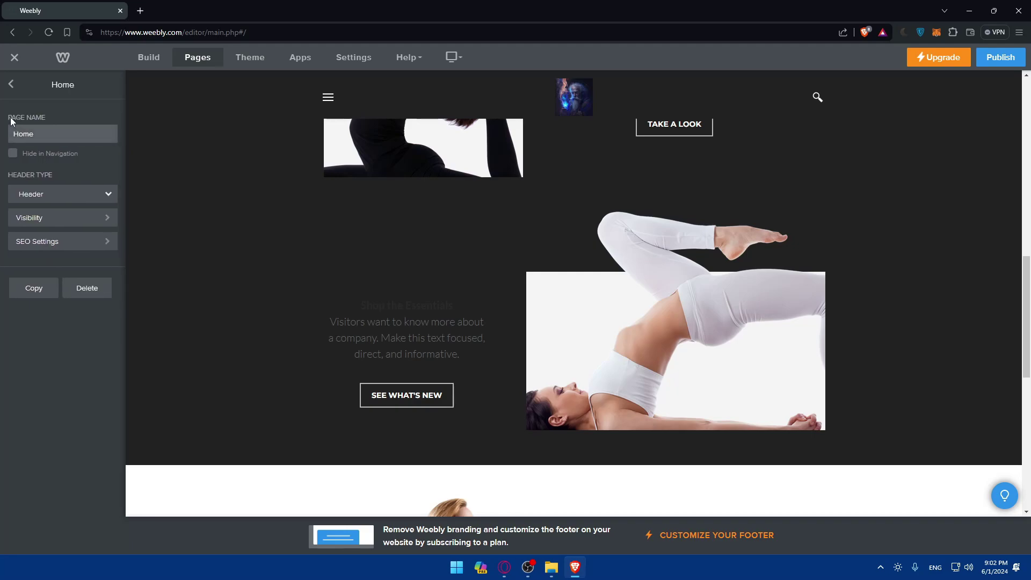
pyautogui.click(11, 84)
pyautogui.click(14, 119)
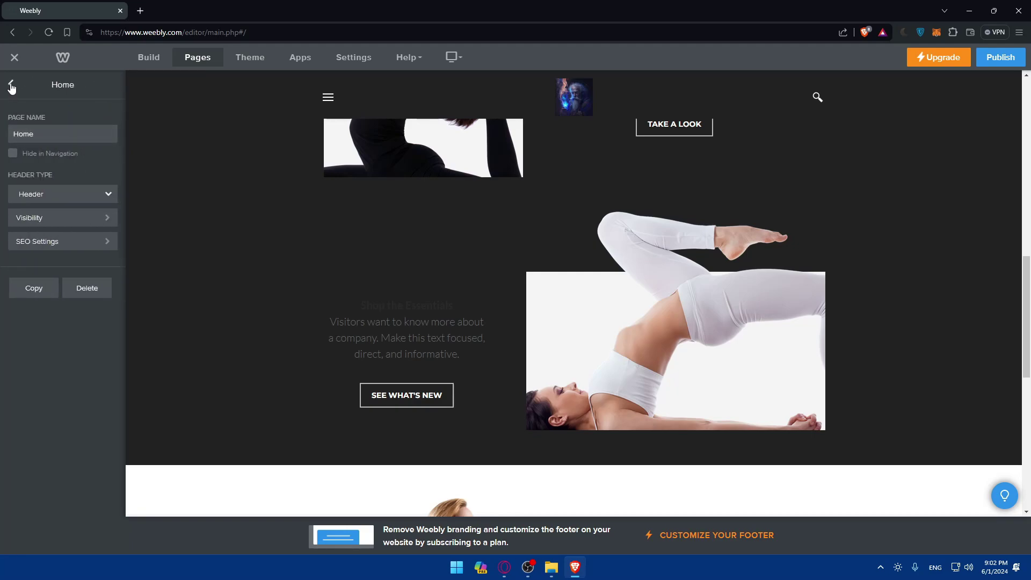
pyautogui.click(85, 286)
pyautogui.click(538, 321)
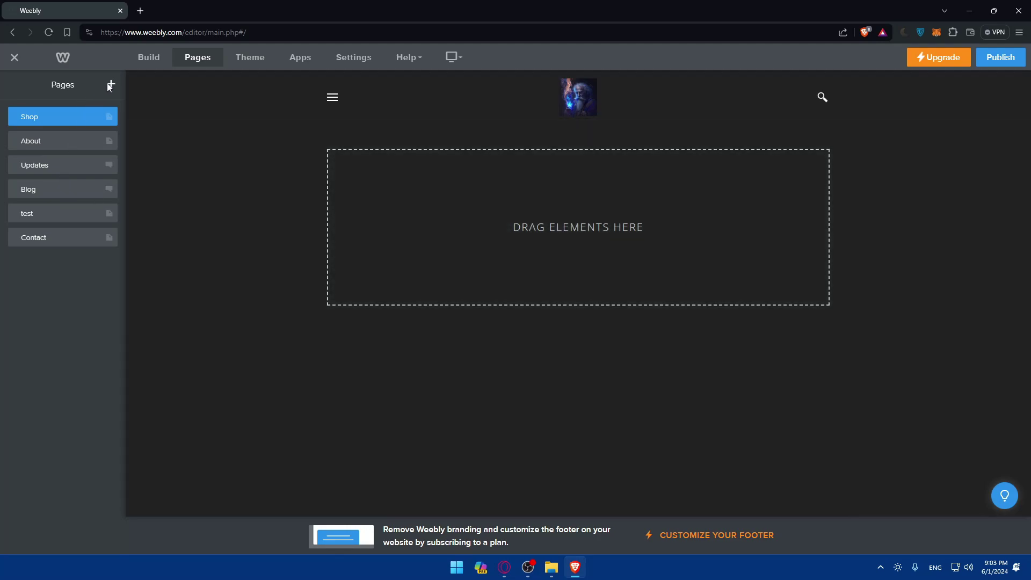
# Add a new standard page named 'Login Page'.
pyautogui.click(110, 85)
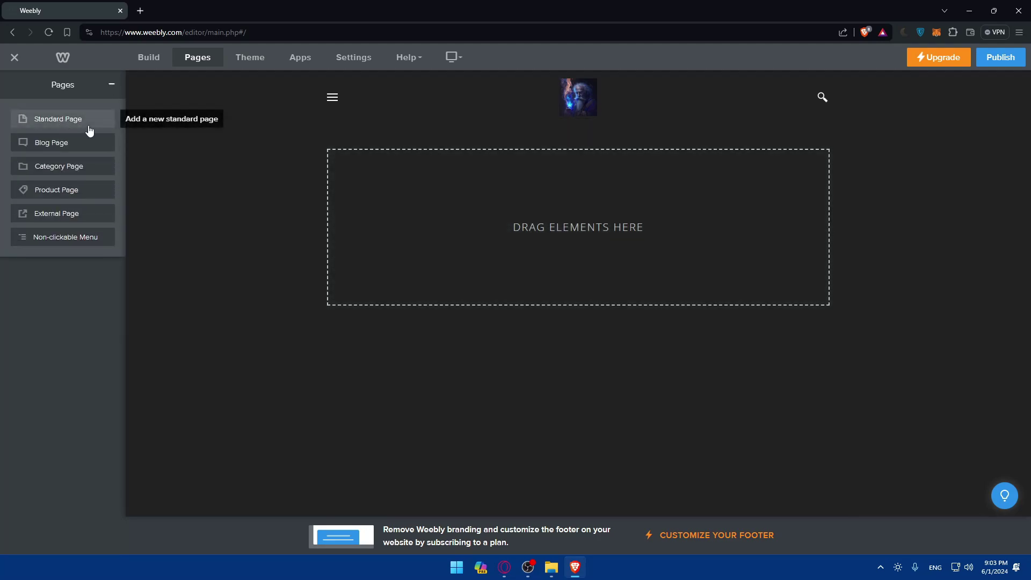
pyautogui.click(69, 123)
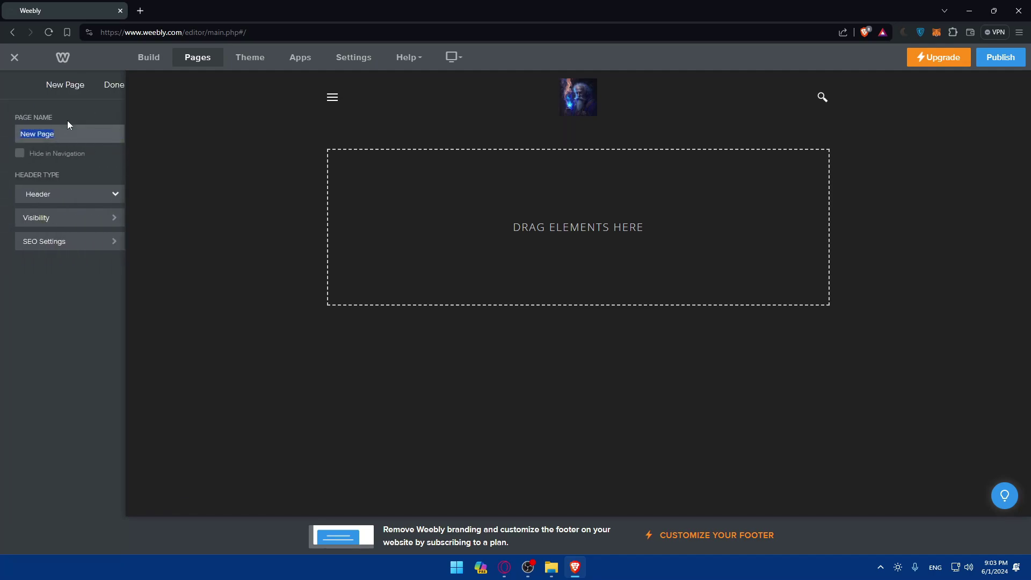
pyautogui.write('Lo')
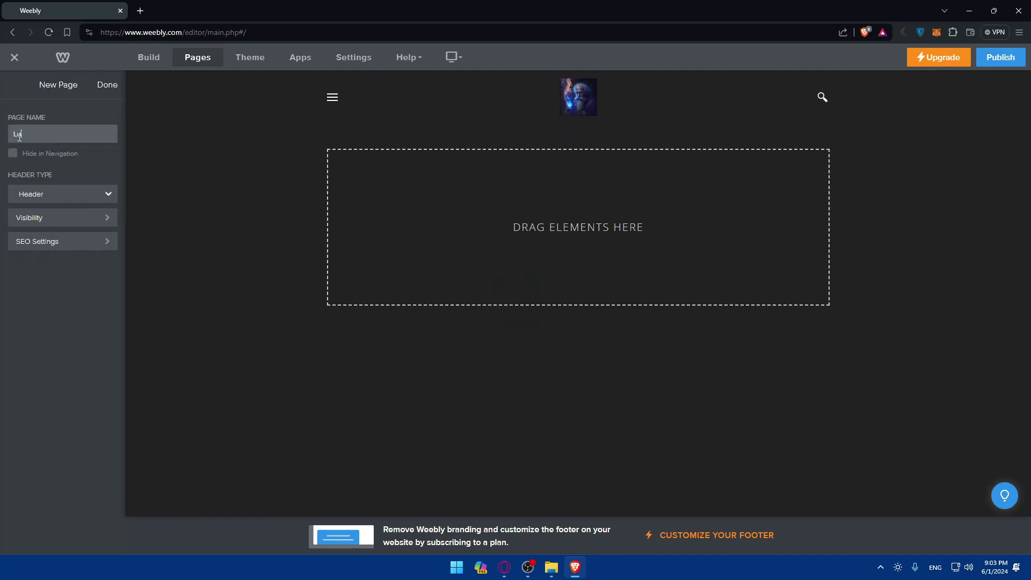
pyautogui.write('gin Page')
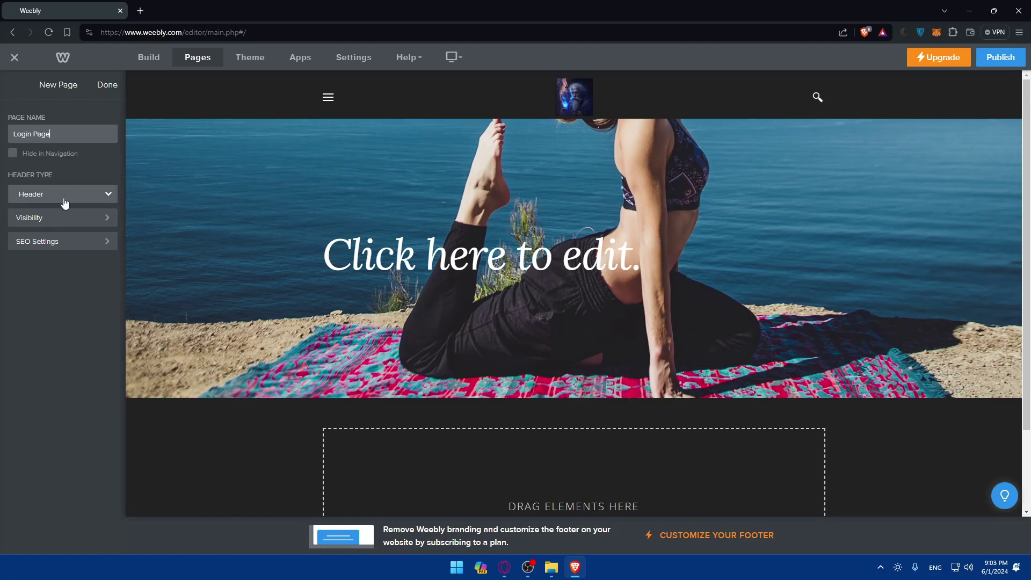
pyautogui.click(108, 84)
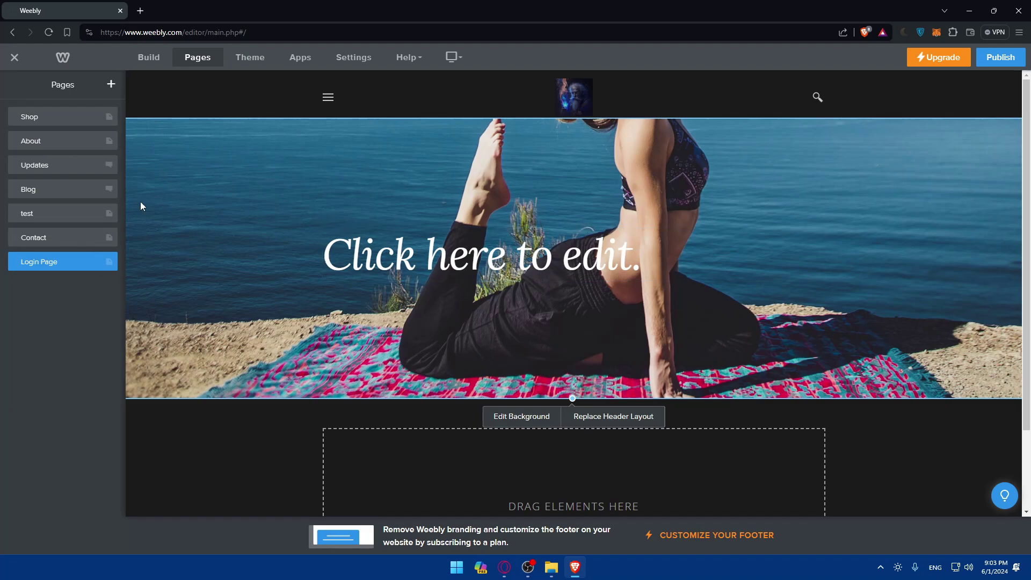
# Replace the Login Page's header layout, confirming deletion of the current header content.
pyautogui.scroll(-2, 514, 405)
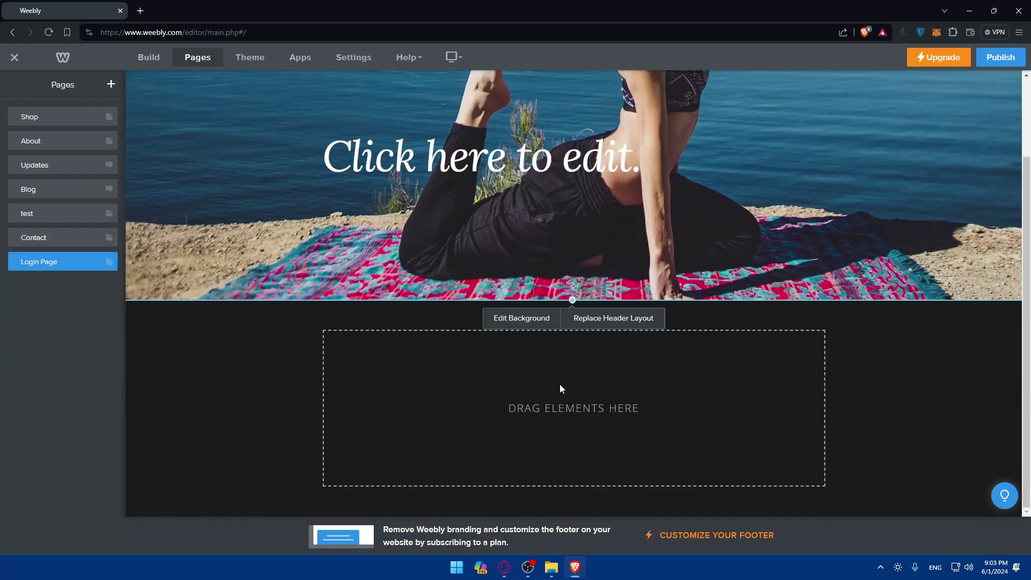
pyautogui.click(609, 325)
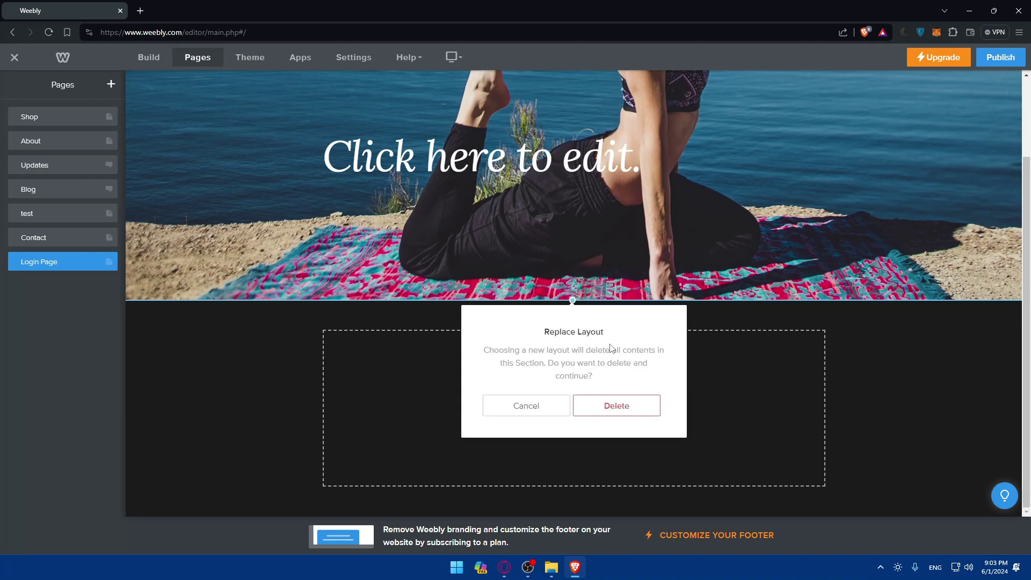
pyautogui.click(612, 411)
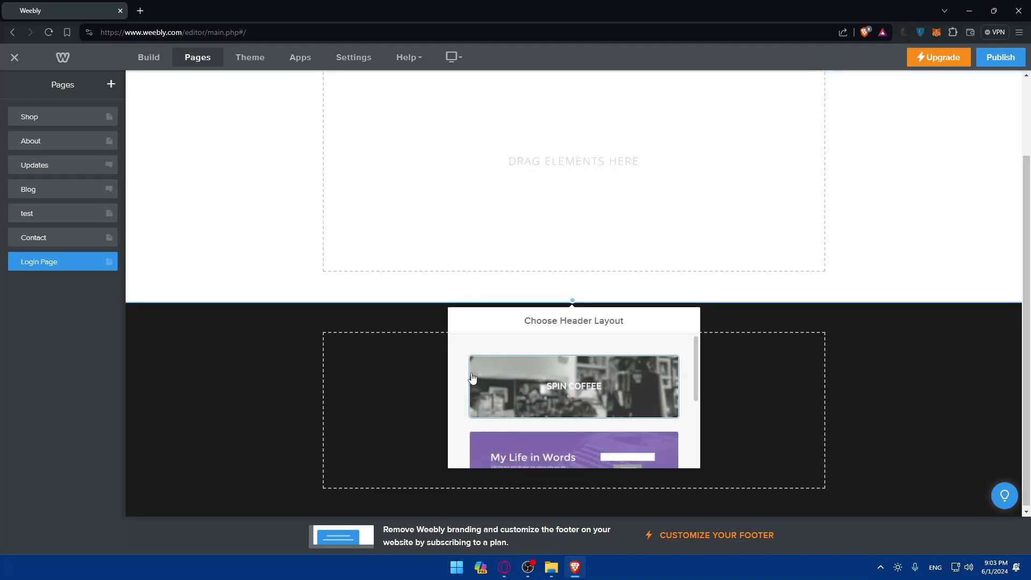
# Apply the Bikes header layout ('The Ferrari of Bikes') and save it.
pyautogui.scroll(-6, 552, 394)
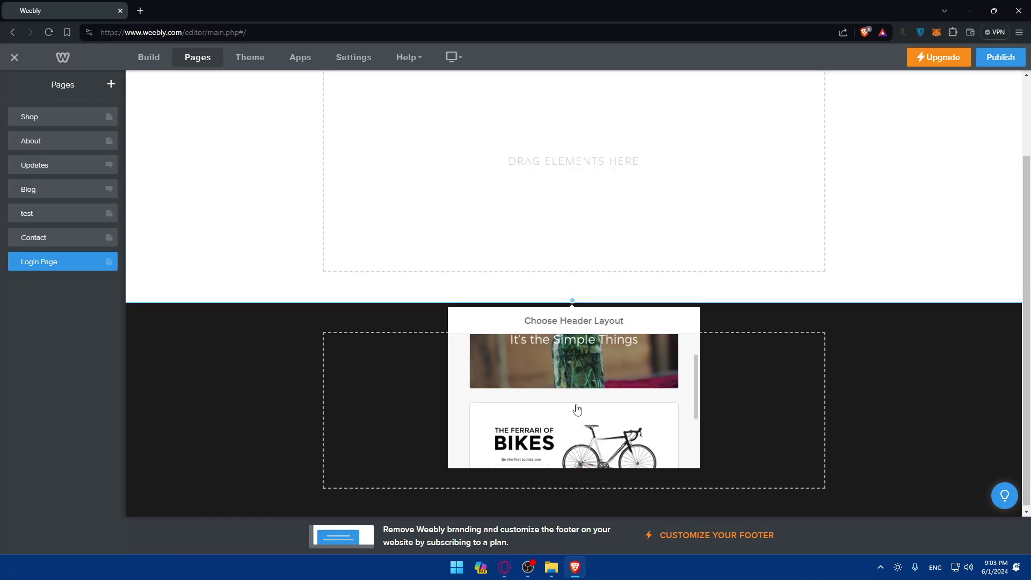
pyautogui.scroll(-4, 579, 409)
pyautogui.scroll(1, 565, 357)
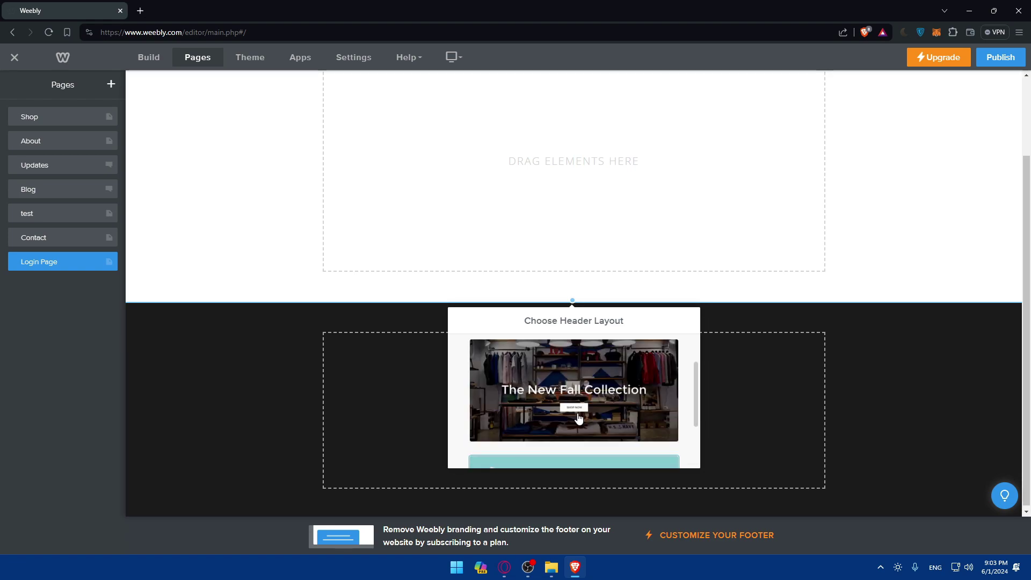
pyautogui.scroll(-4, 564, 360)
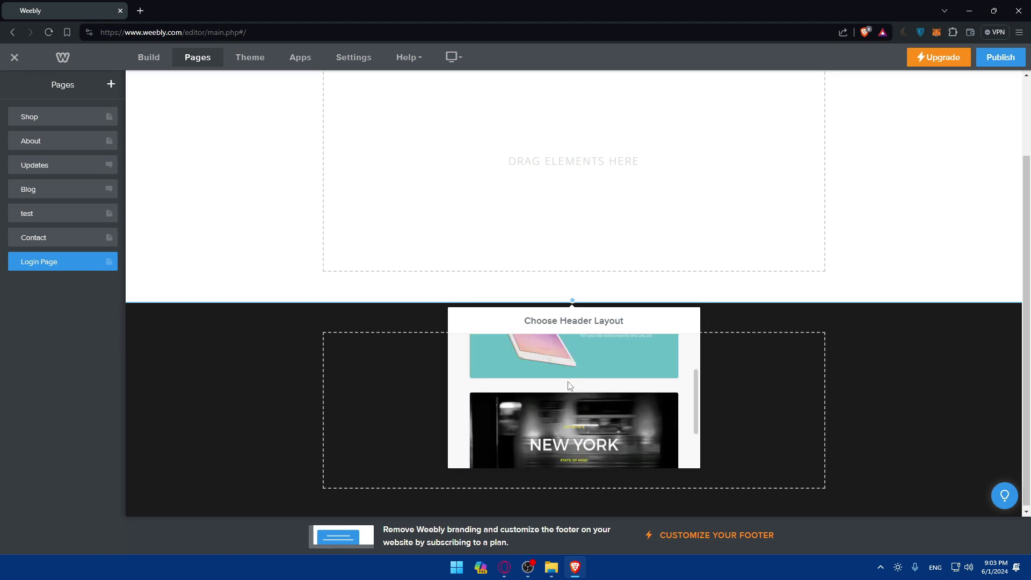
pyautogui.scroll(8, 572, 395)
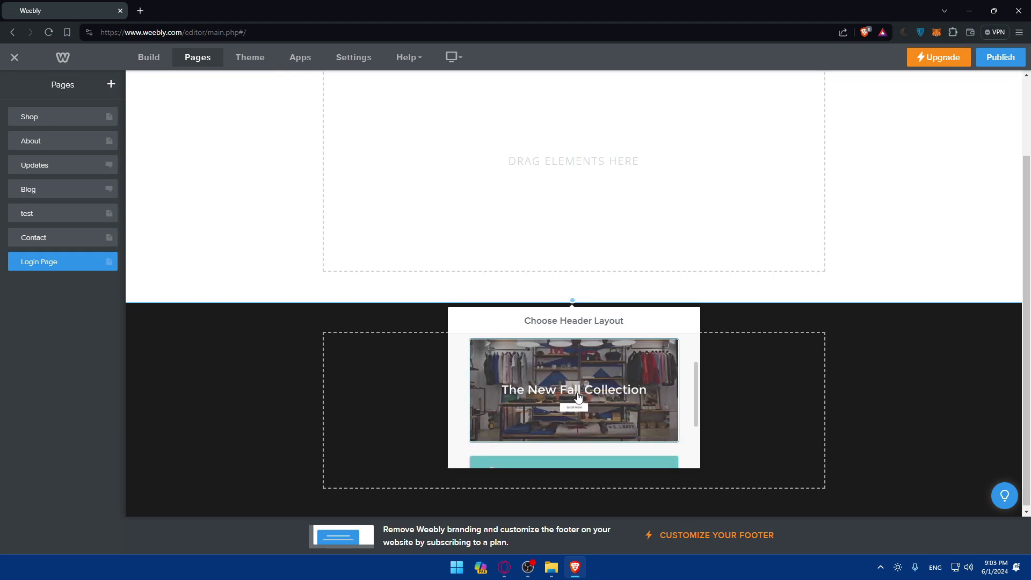
pyautogui.scroll(-2, 581, 399)
pyautogui.scroll(2, 574, 371)
pyautogui.click(564, 386)
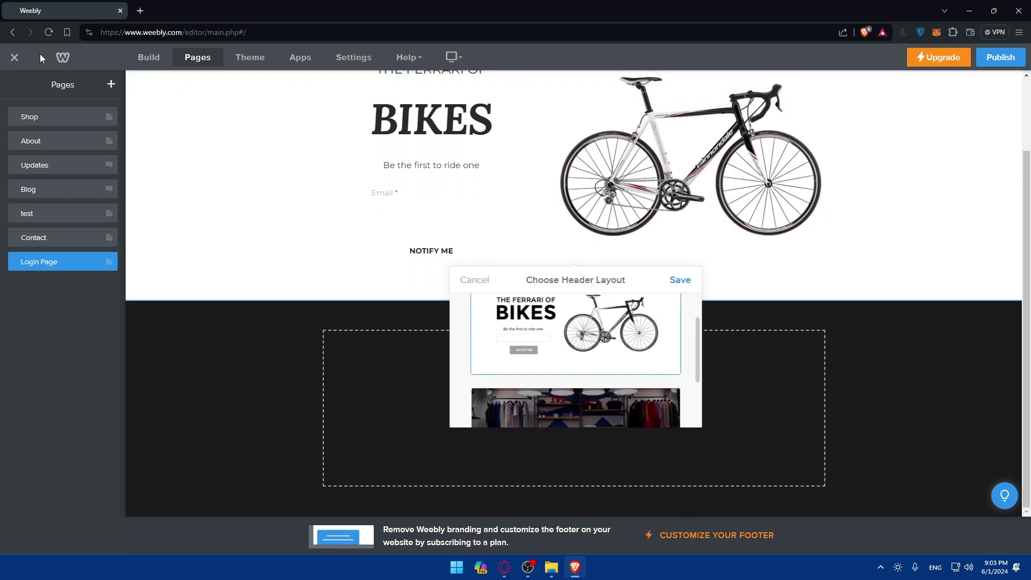
pyautogui.click(678, 280)
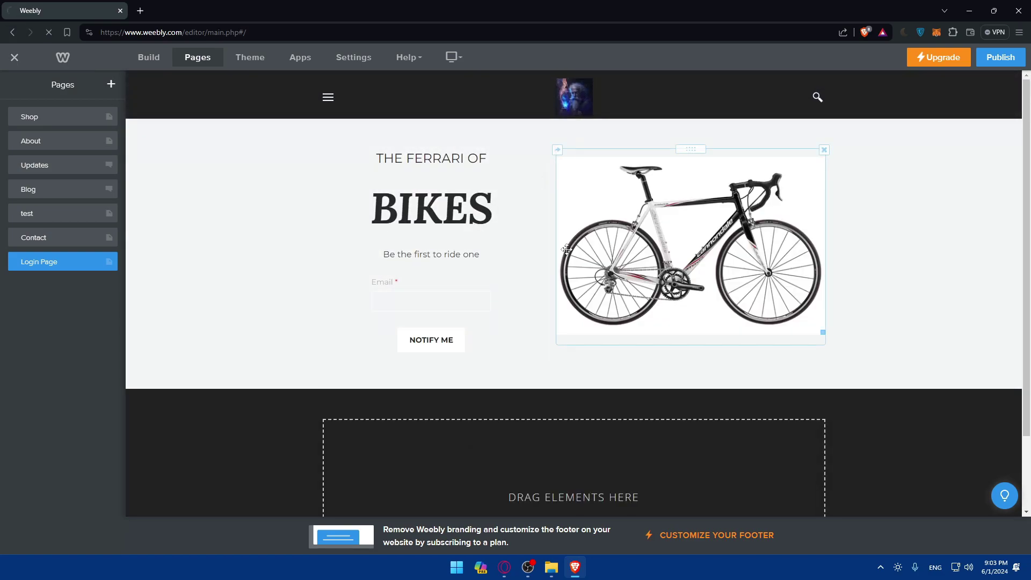
pyautogui.scroll(-2, 567, 250)
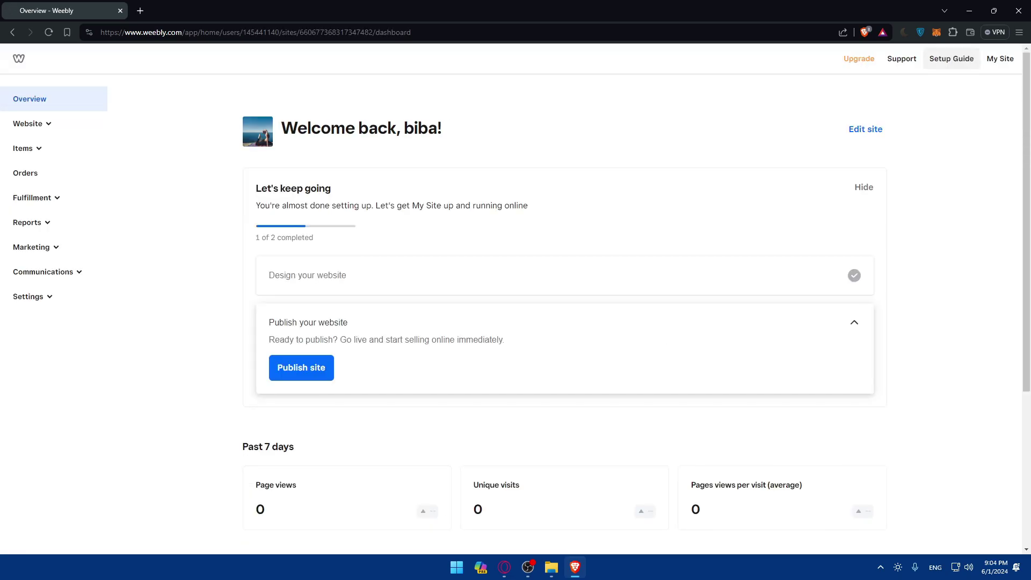
# Reopen the site editor, dismiss the domain prompt, and go to the General settings.
pyautogui.click(866, 130)
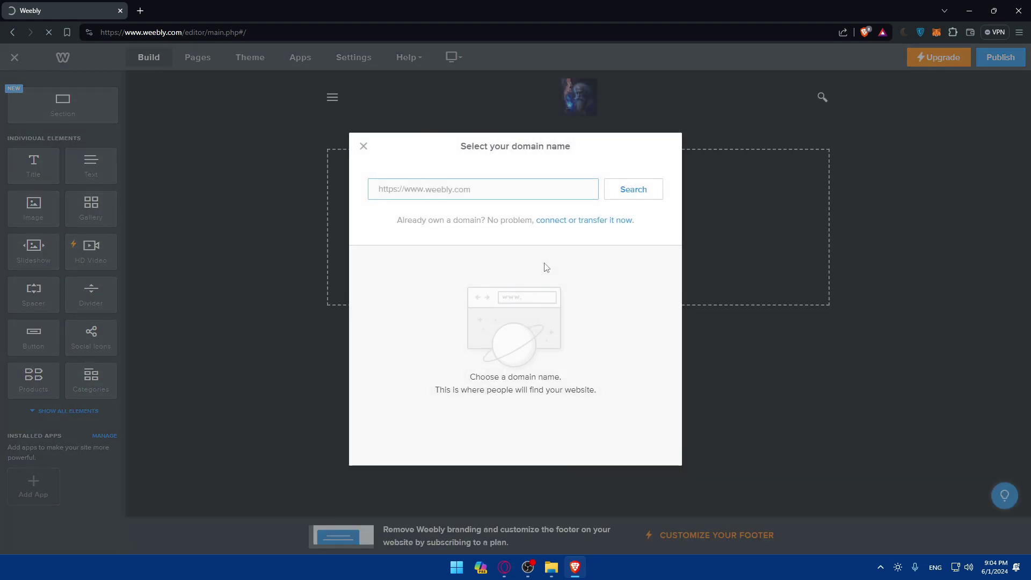
pyautogui.click(364, 146)
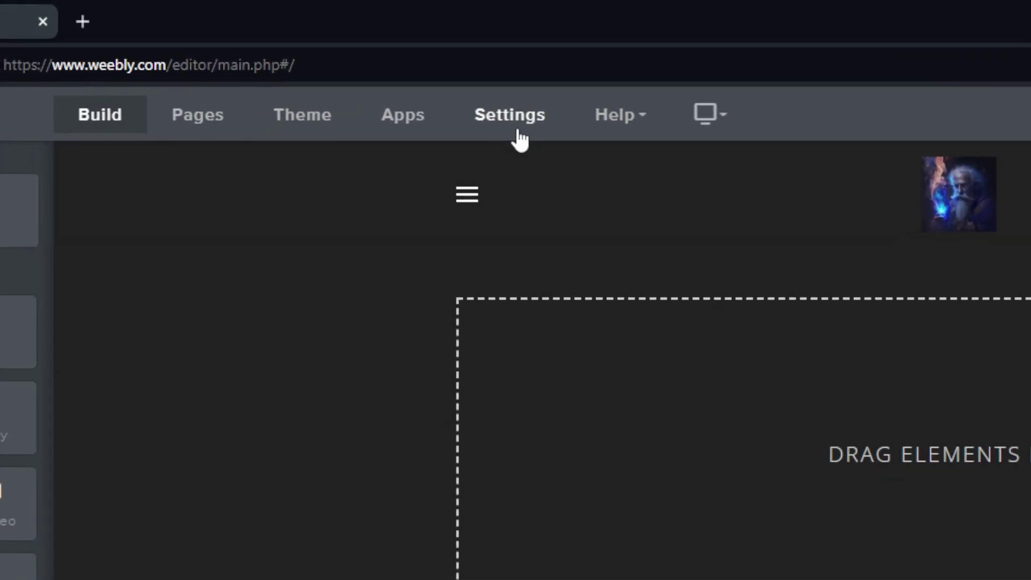
pyautogui.click(519, 133)
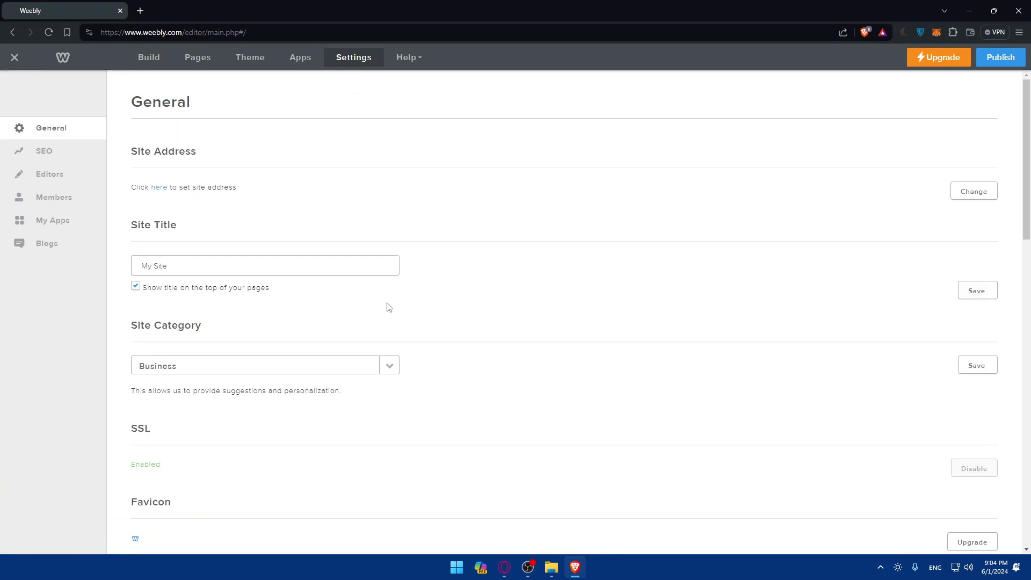
# In Members settings, enable 'Show "Log In" in site menu'.
pyautogui.click(53, 198)
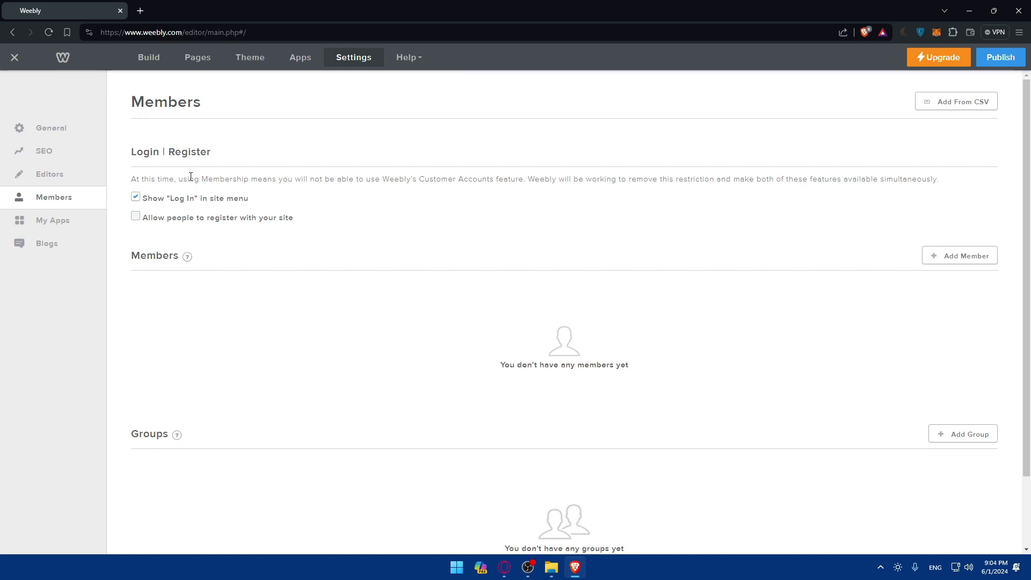
pyautogui.moveTo(144, 153); pyautogui.dragTo(246, 152)
pyautogui.click(242, 155)
pyautogui.moveTo(182, 182); pyautogui.dragTo(949, 188)
pyautogui.click(949, 189)
pyautogui.click(135, 199)
# Try enabling member registration, review the Personal plan's $10/mo upgrade pricing, then close the plans page.
pyautogui.click(135, 216)
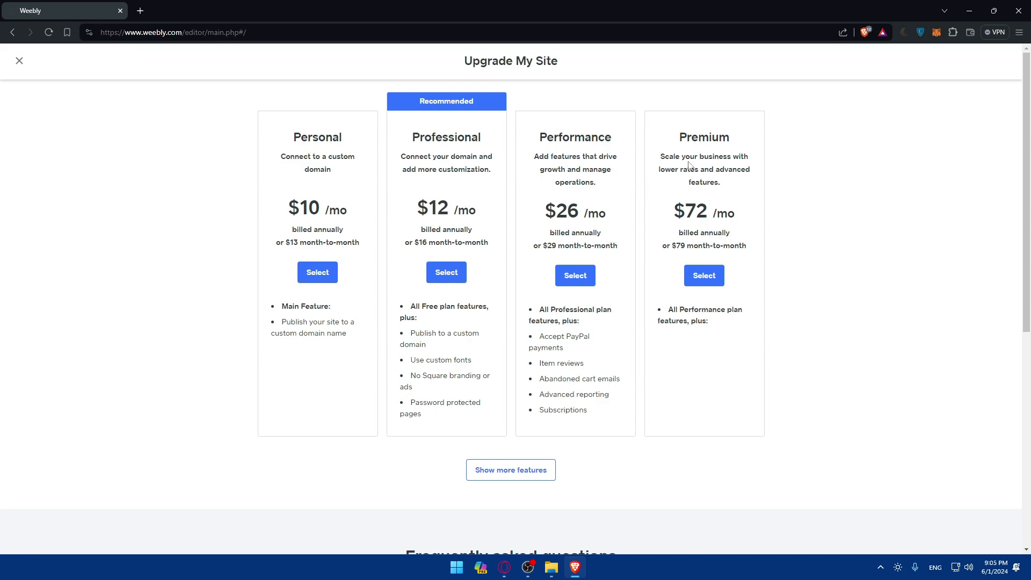
pyautogui.moveTo(441, 170); pyautogui.dragTo(214, 143)
pyautogui.click(468, 134)
pyautogui.moveTo(351, 214); pyautogui.dragTo(270, 208)
pyautogui.click(160, 188)
pyautogui.moveTo(350, 213); pyautogui.dragTo(298, 211)
pyautogui.click(264, 216)
pyautogui.click(19, 61)
# Close the upgrade plans page, try importing members from a CSV file, then close the upgrade page again.
pyautogui.click(19, 61)
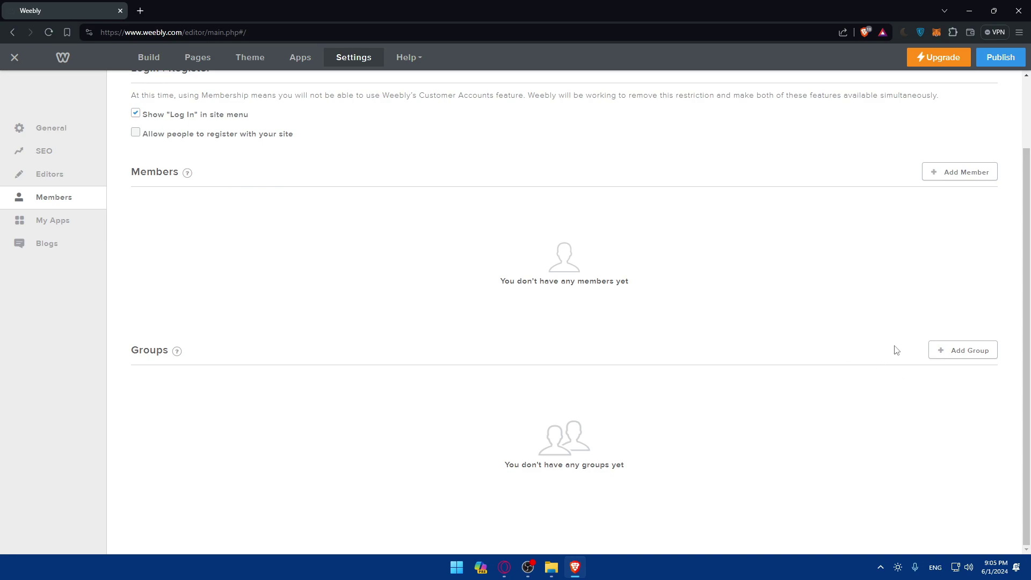
pyautogui.scroll(2, 549, 303)
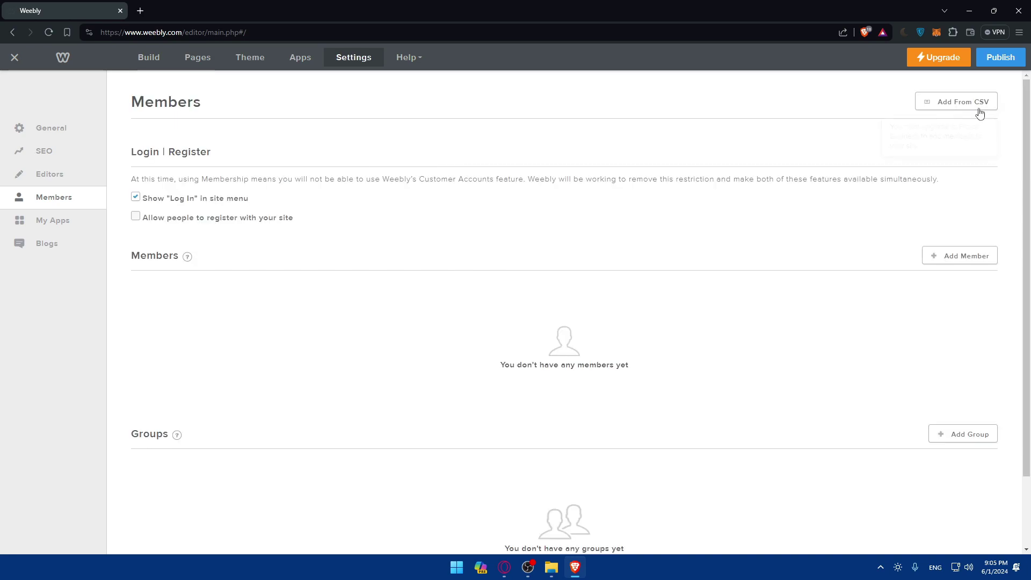
pyautogui.click(942, 112)
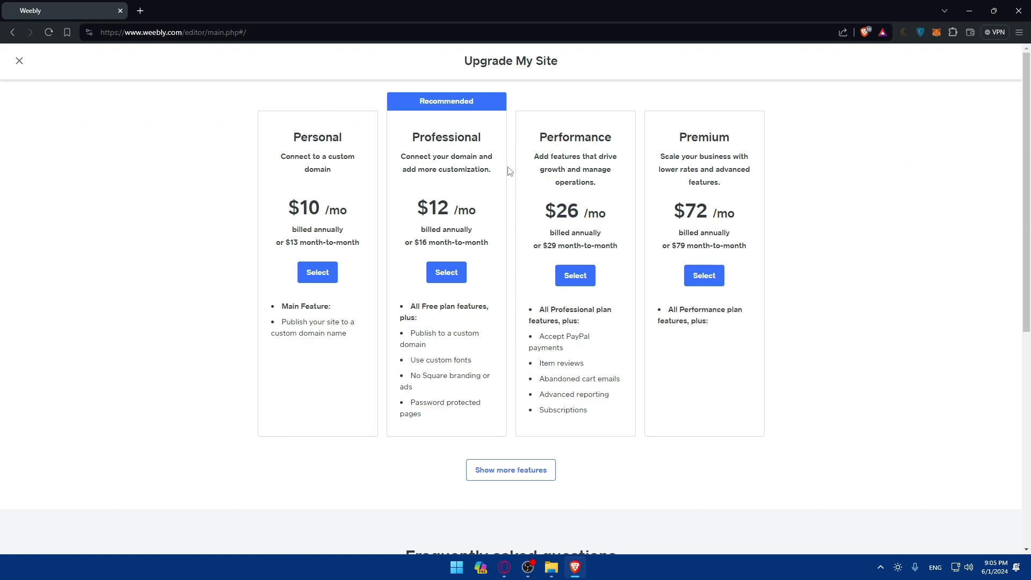
pyautogui.click(19, 60)
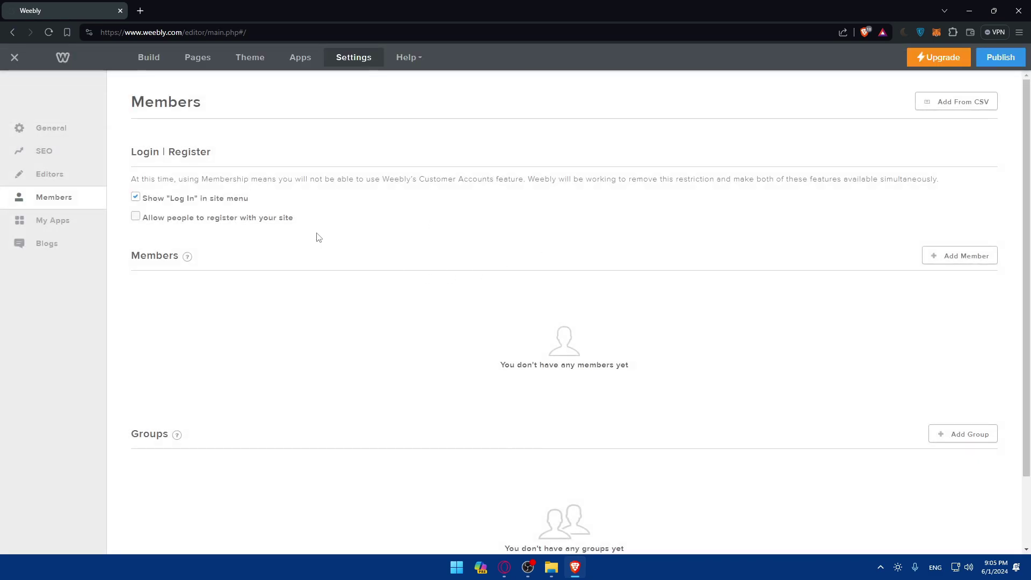
# Toggle 'Show Log In in site menu' off and back on, leaving it enabled.
pyautogui.click(136, 197)
pyautogui.click(135, 197)
pyautogui.moveTo(247, 199); pyautogui.dragTo(141, 198)
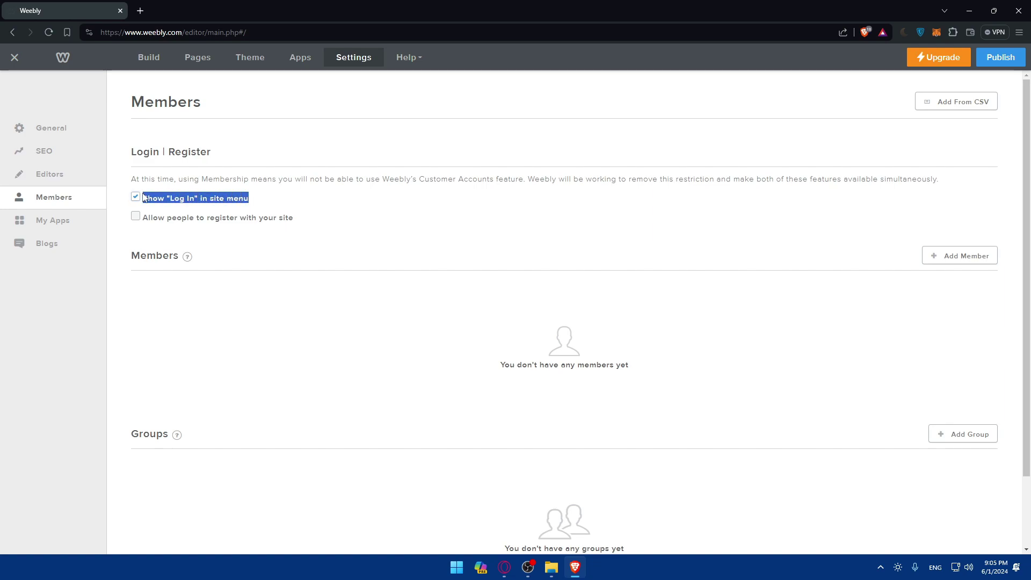
pyautogui.click(279, 204)
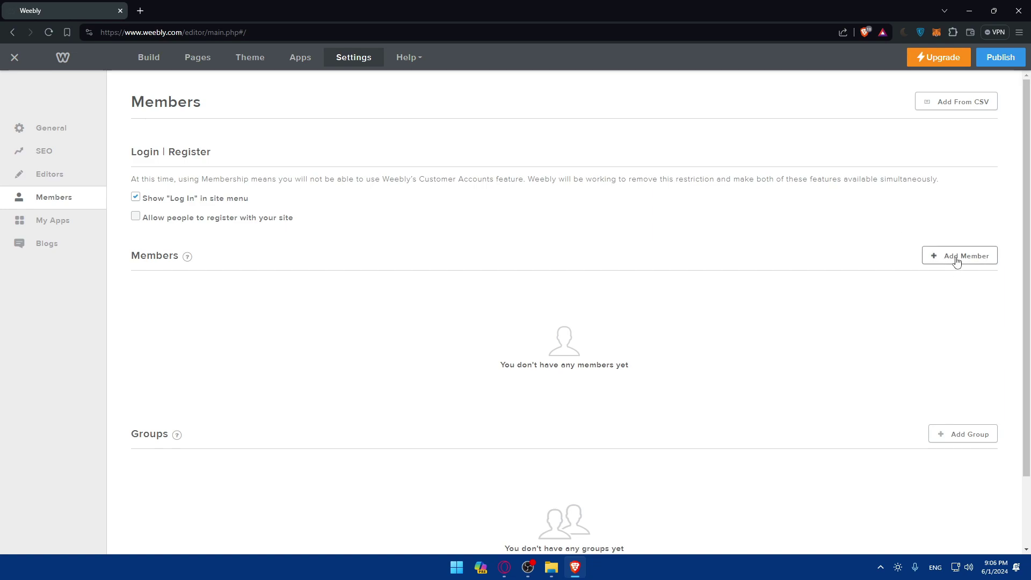
pyautogui.scroll(-2, 959, 392)
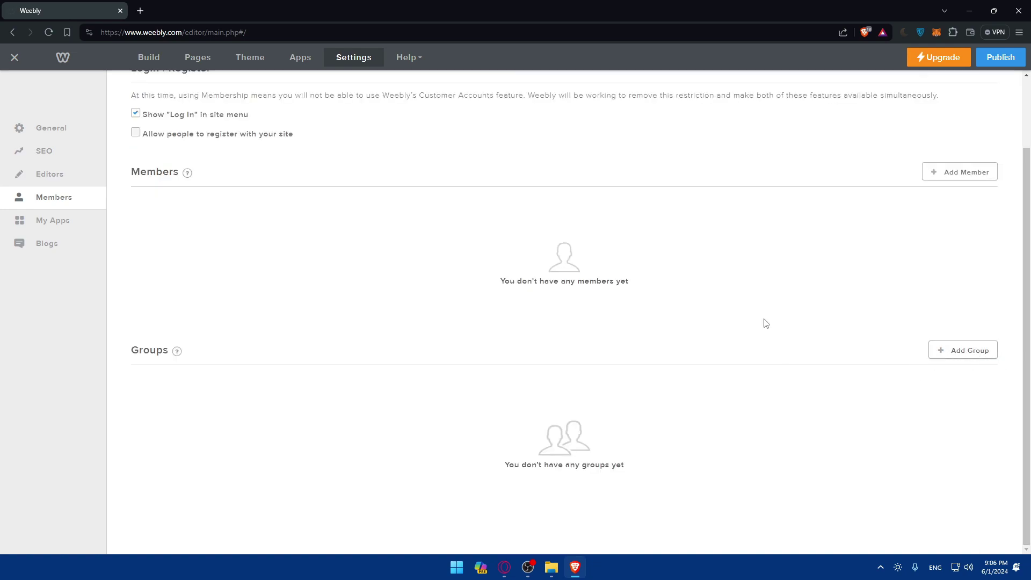
# Go from My Apps to the App Center and browse the available apps.
pyautogui.click(55, 220)
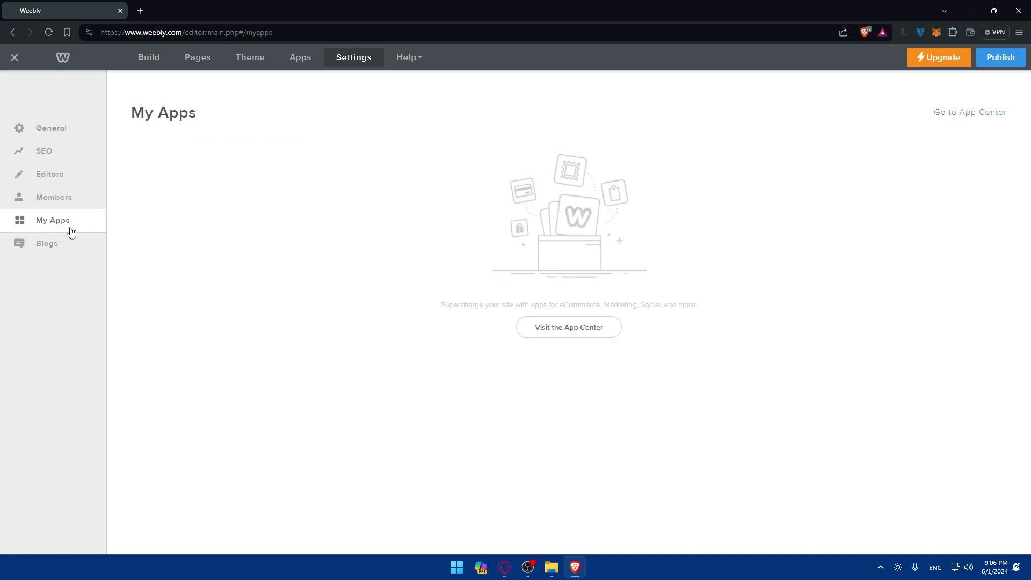
pyautogui.click(554, 326)
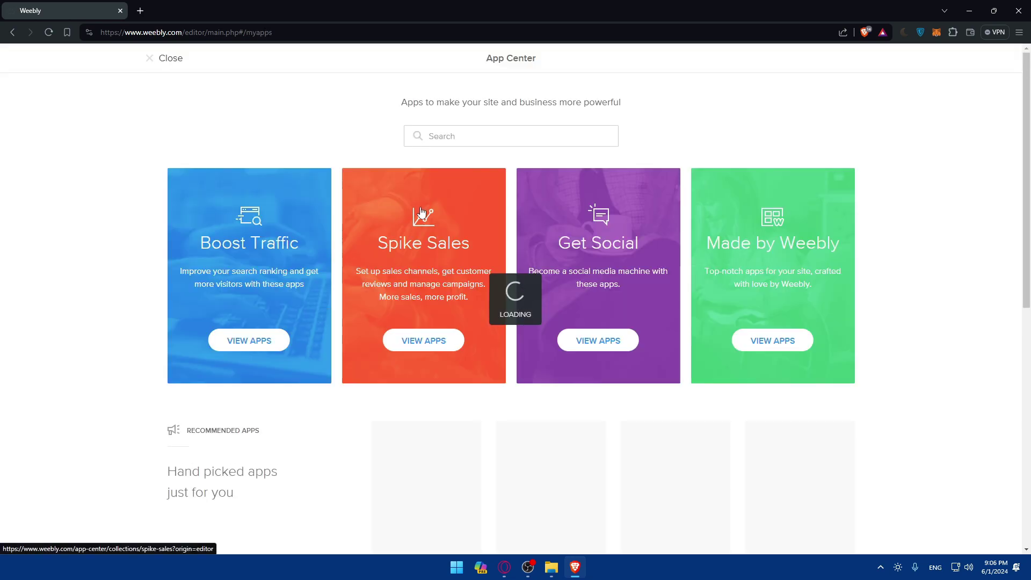
pyautogui.scroll(-8, 429, 263)
pyautogui.scroll(5, 427, 259)
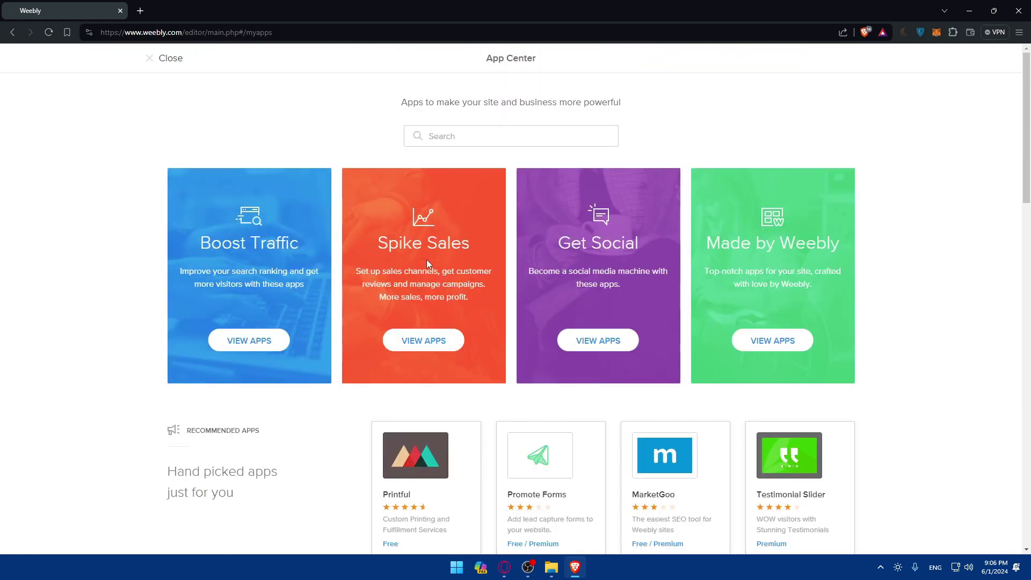
pyautogui.scroll(4, 427, 260)
# Search the App Center for 'mem' member apps, then close it and return to the editor.
pyautogui.click(458, 135)
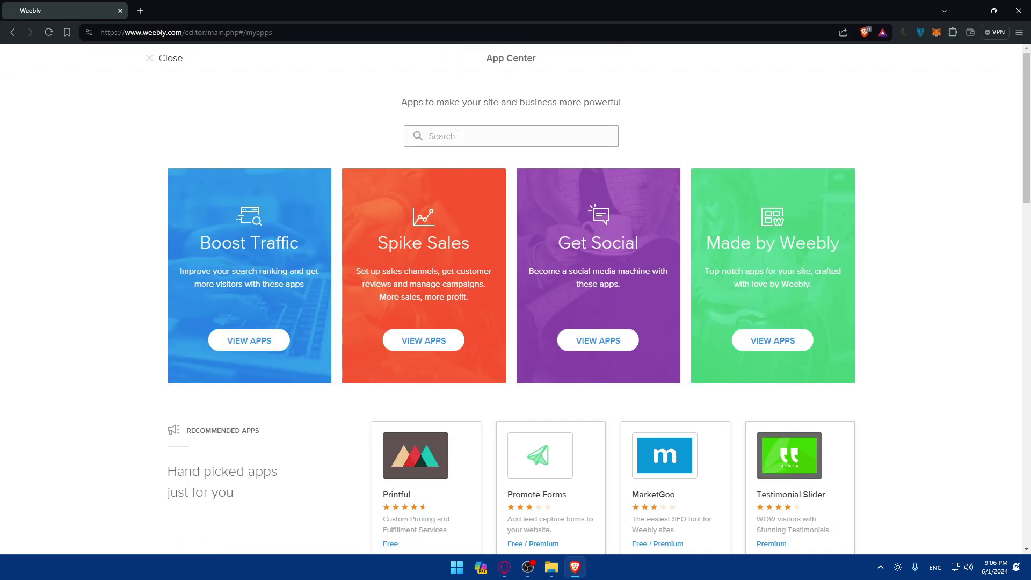
pyautogui.write('mem')
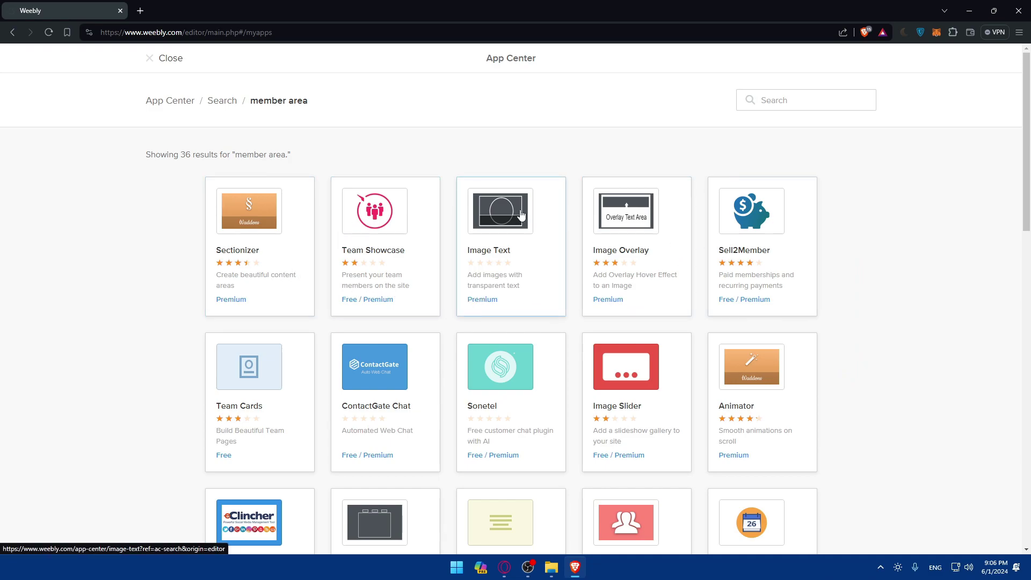
pyautogui.click(148, 60)
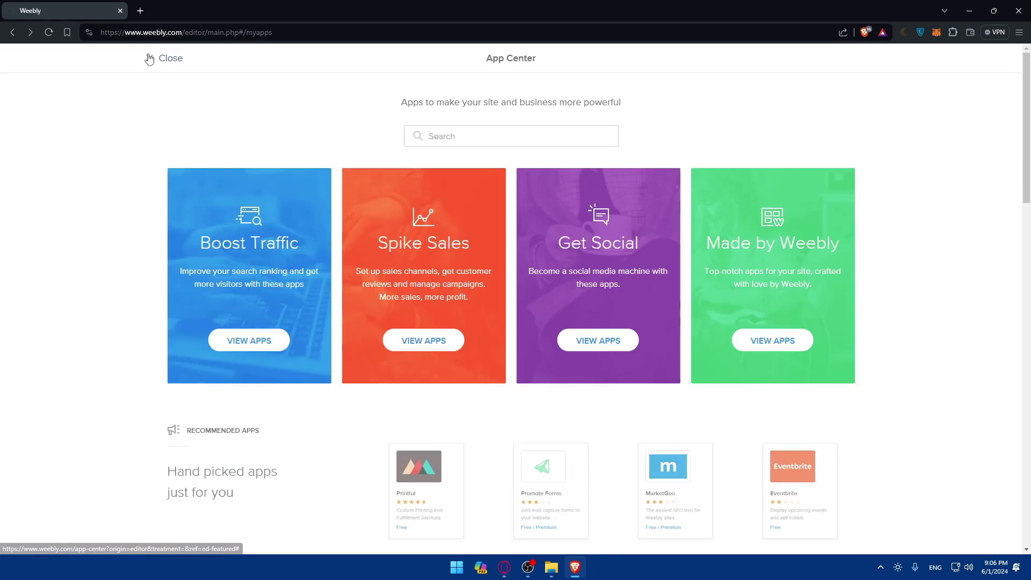
pyautogui.click(146, 57)
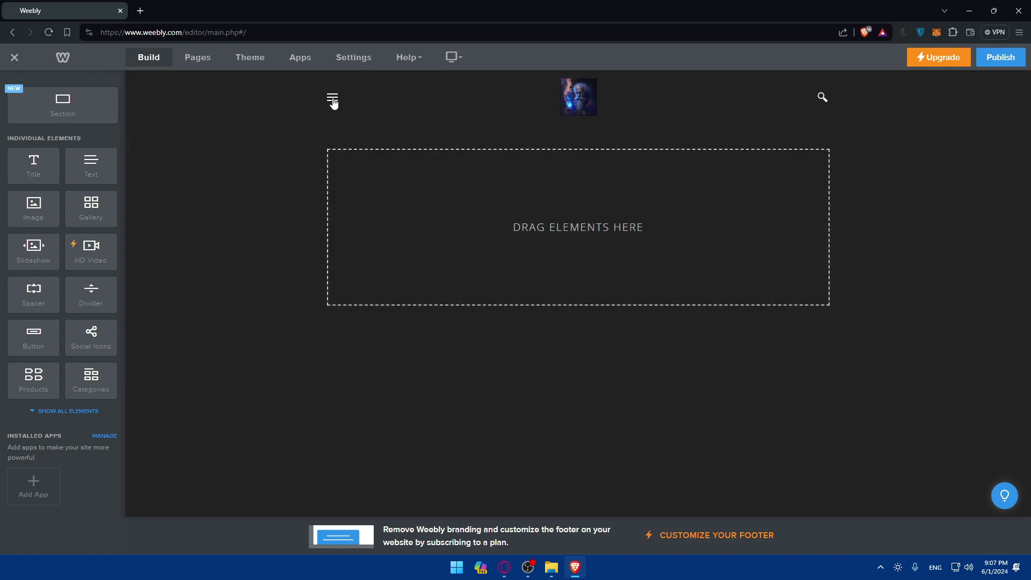
# Open the site's navigation menu and preview the site in mobile view.
pyautogui.click(332, 98)
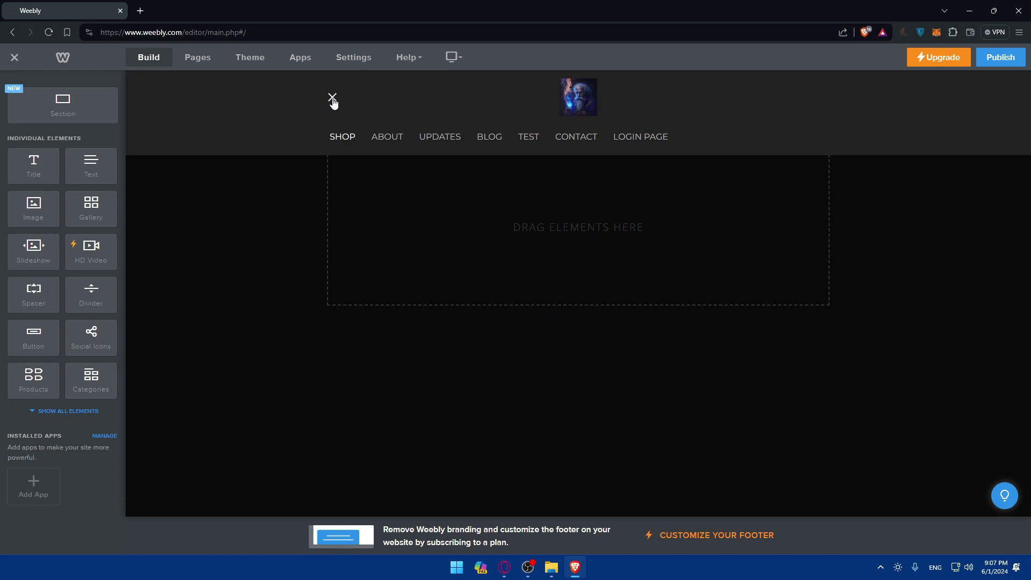
pyautogui.click(453, 57)
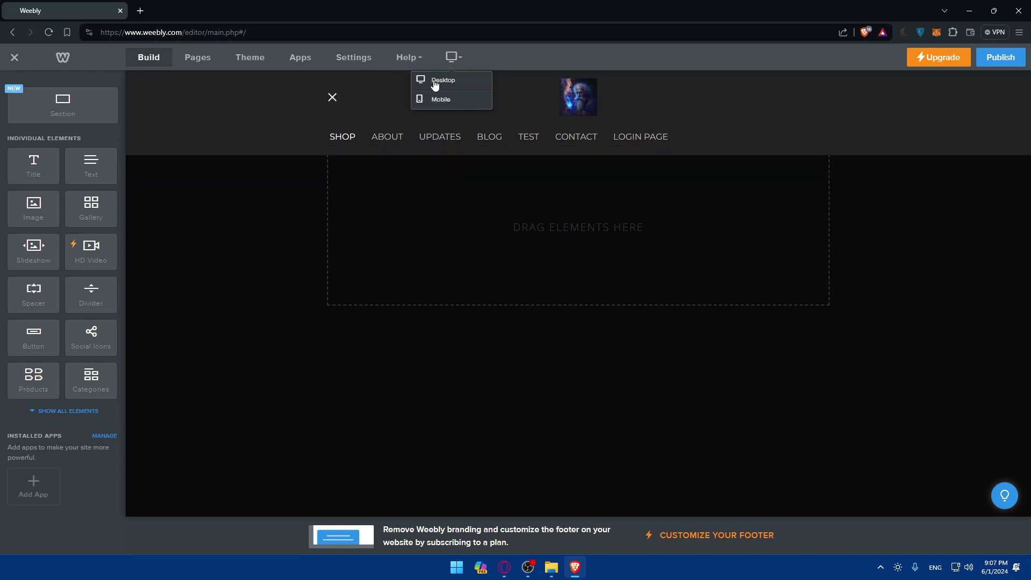
pyautogui.click(437, 99)
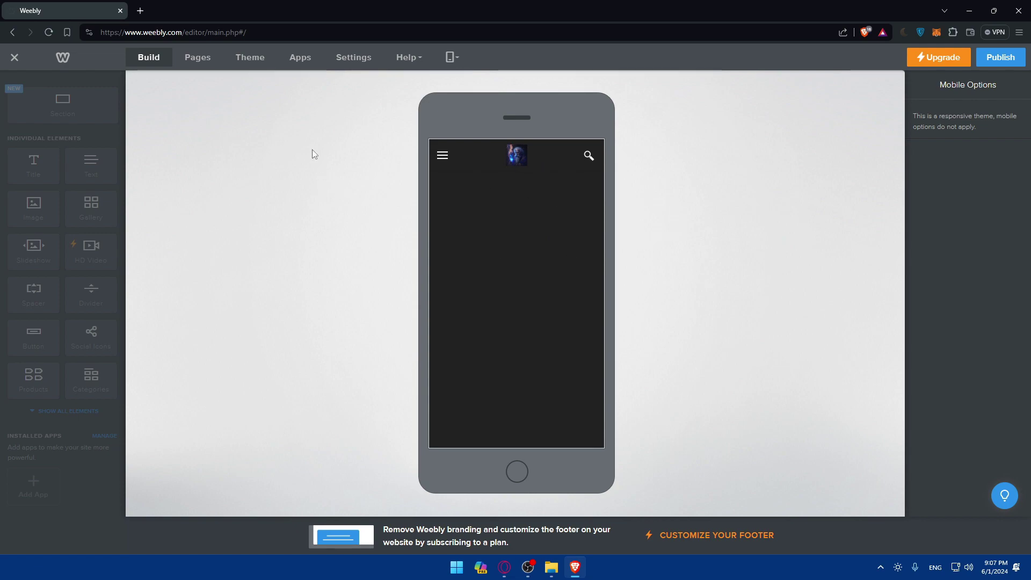
# Return to desktop view and start publishing, dismissing the domain name prompt.
pyautogui.click(457, 60)
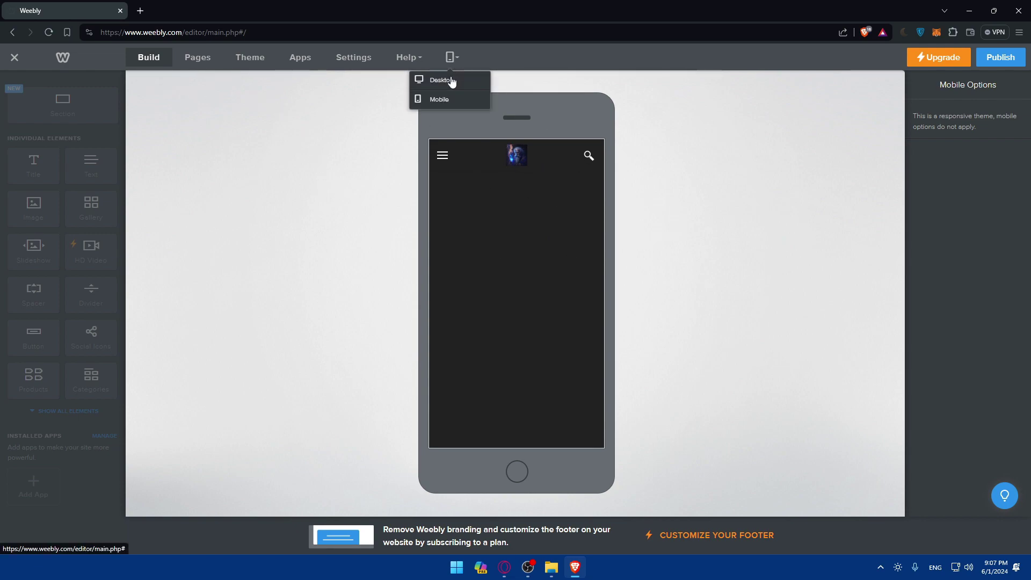
pyautogui.click(451, 81)
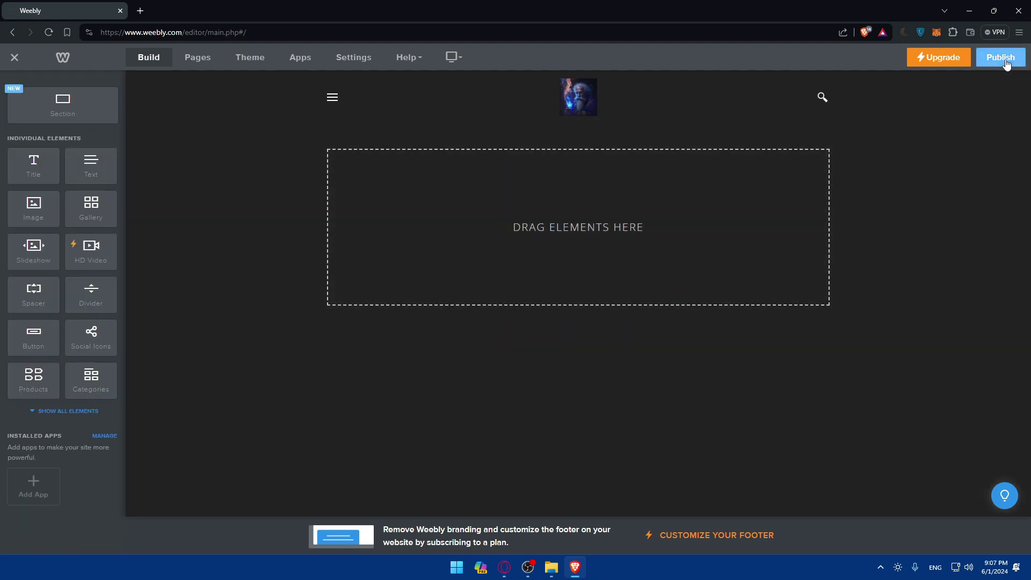
pyautogui.click(1003, 60)
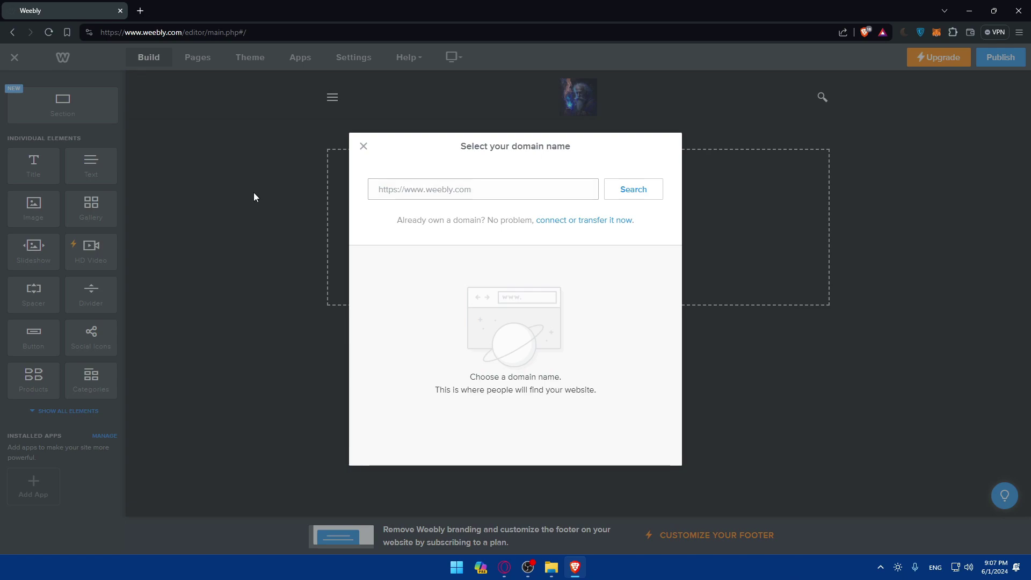
pyautogui.click(362, 147)
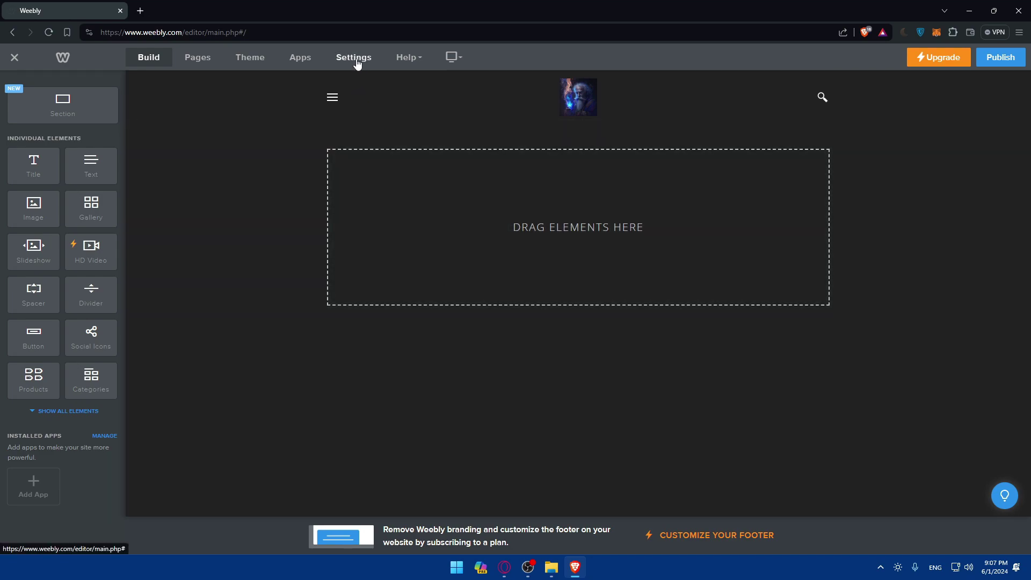
# In Settings > Members, enable 'Show Log In in site menu'.
pyautogui.click(355, 58)
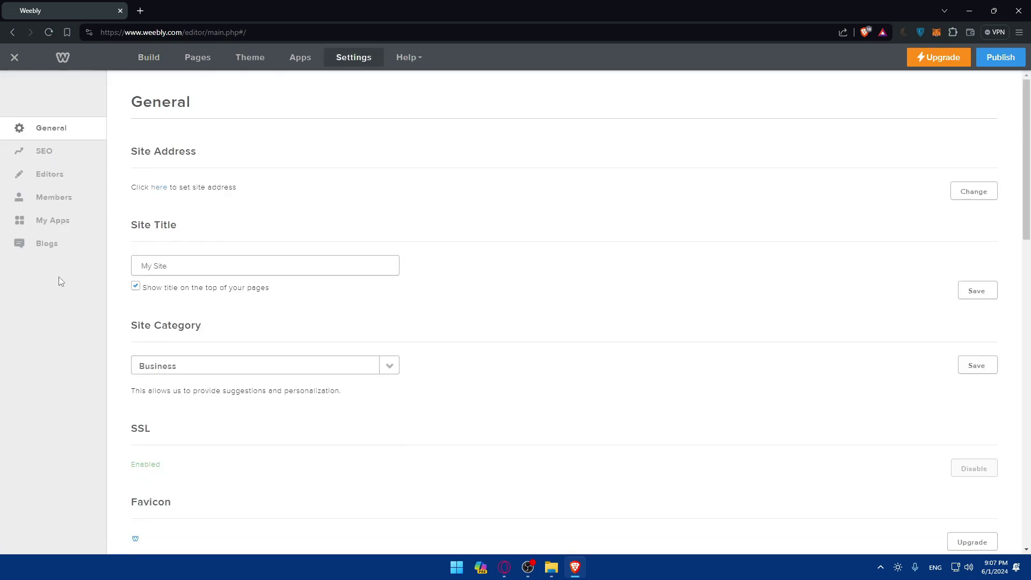
pyautogui.click(52, 200)
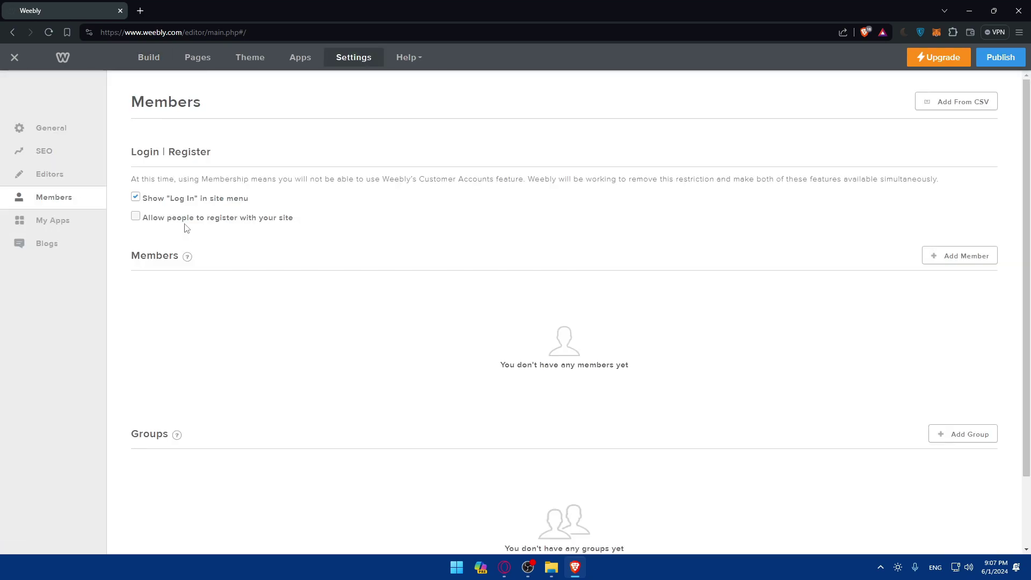
pyautogui.click(137, 199)
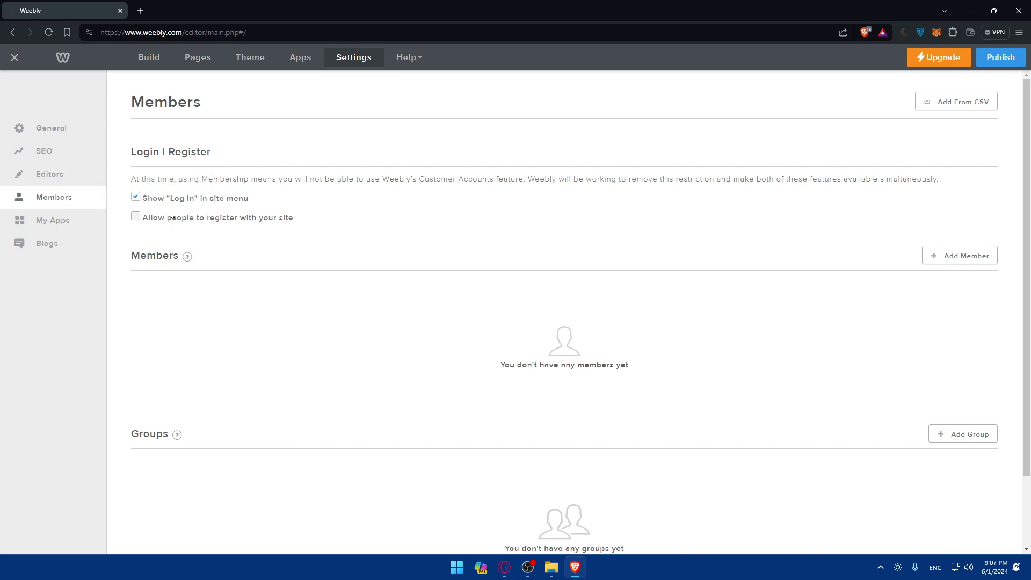
# Point out the visitor registration and 'Log In' menu options, then publish the site.
pyautogui.moveTo(302, 224); pyautogui.dragTo(160, 222)
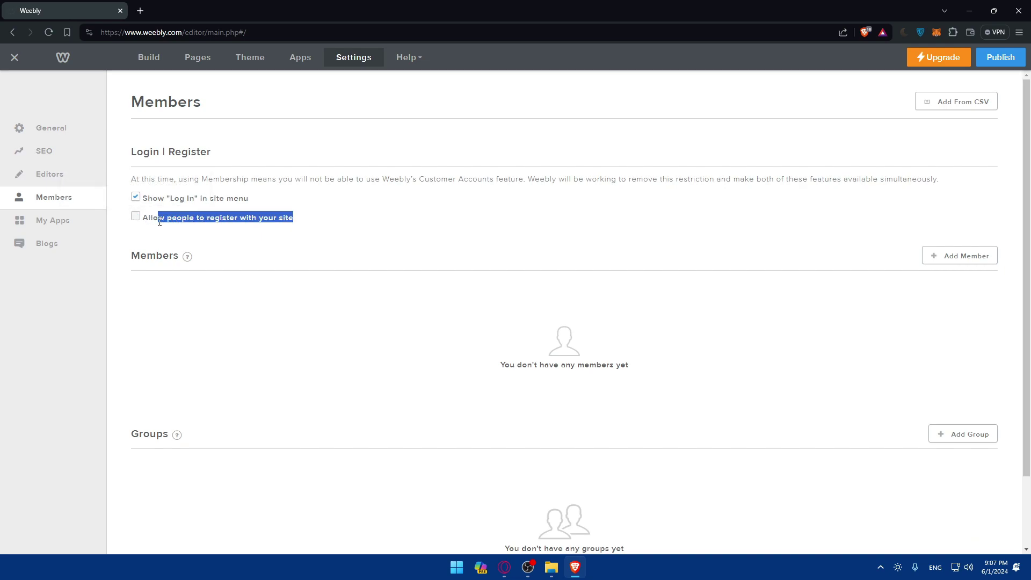
pyautogui.click(167, 237)
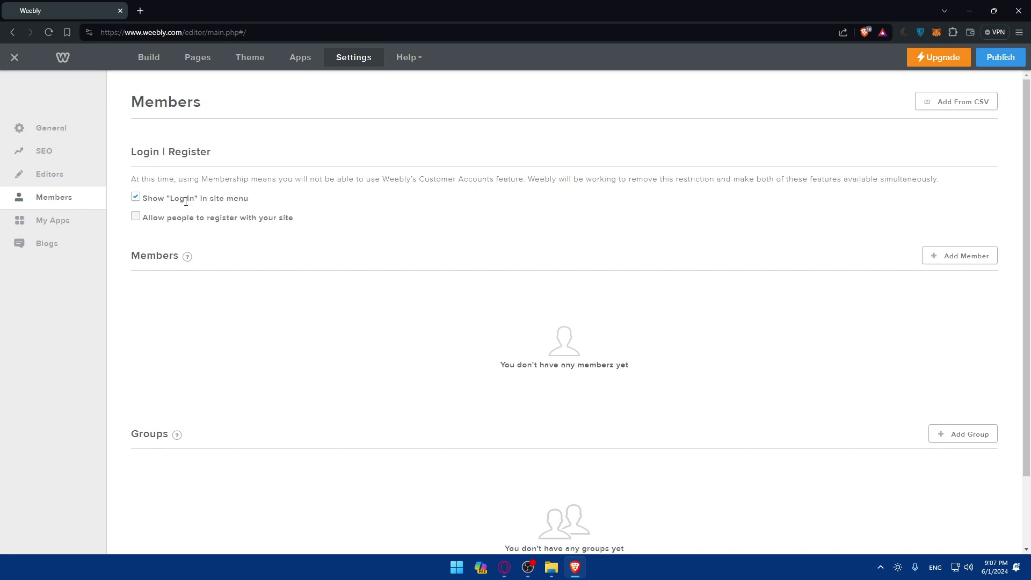
pyautogui.moveTo(172, 201); pyautogui.dragTo(197, 200)
pyautogui.click(197, 200)
pyautogui.moveTo(290, 228); pyautogui.dragTo(145, 218)
pyautogui.click(235, 246)
pyautogui.moveTo(247, 196); pyautogui.dragTo(167, 198)
pyautogui.click(200, 284)
pyautogui.click(1000, 58)
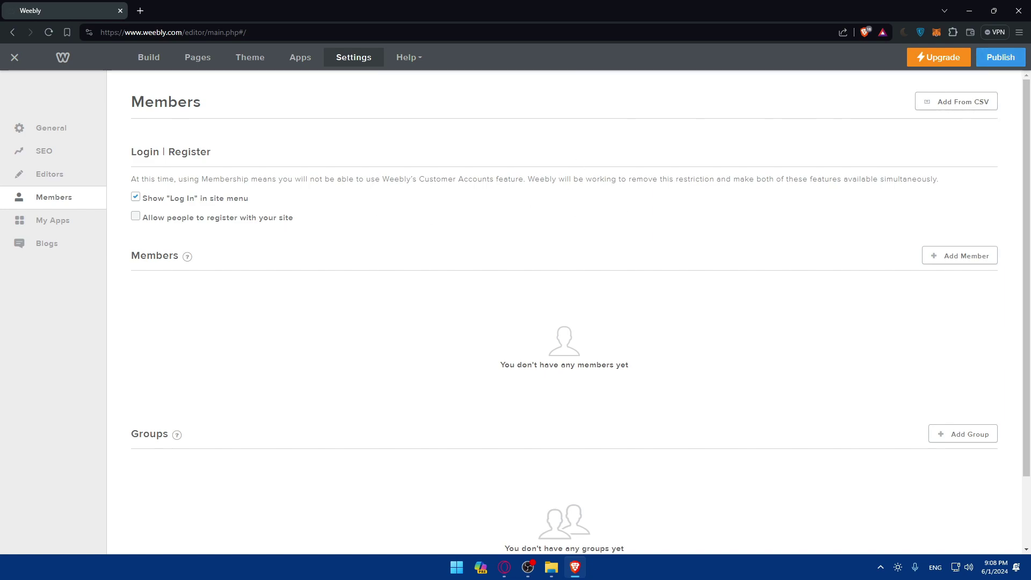